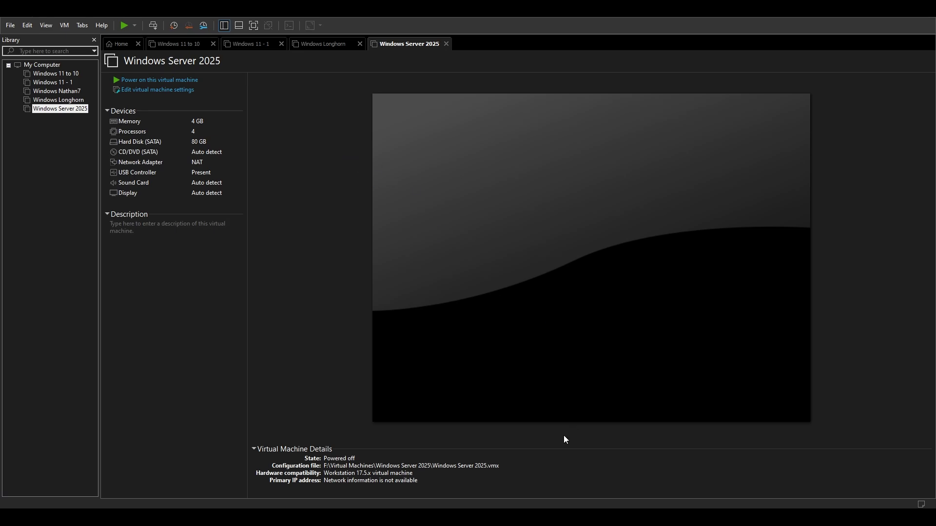
# Power on the Windows Server 2025 virtual machine and accept English (United States) for the installation language and time format
pyautogui.click(195, 81)
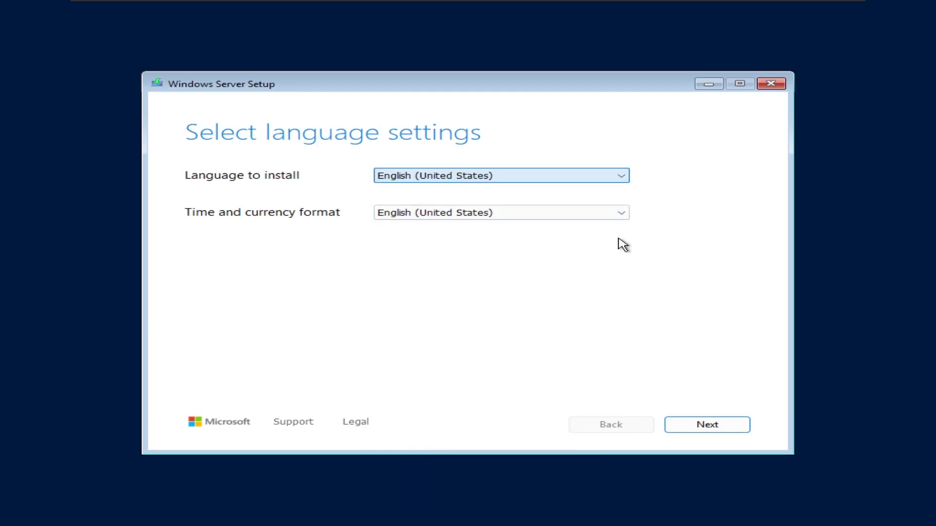
pyautogui.press('Return')
pyautogui.press('Tab')
pyautogui.press('space')
pyautogui.click(702, 425)
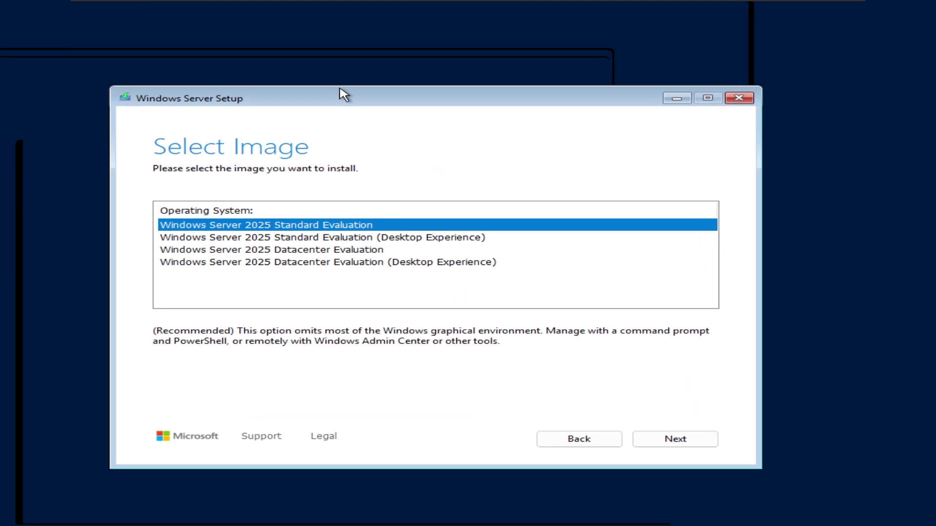
# Choose the Windows Server 2025 Datacenter Evaluation (Desktop Experience) image and install it on the unallocated space of Disk 0
pyautogui.click(419, 261)
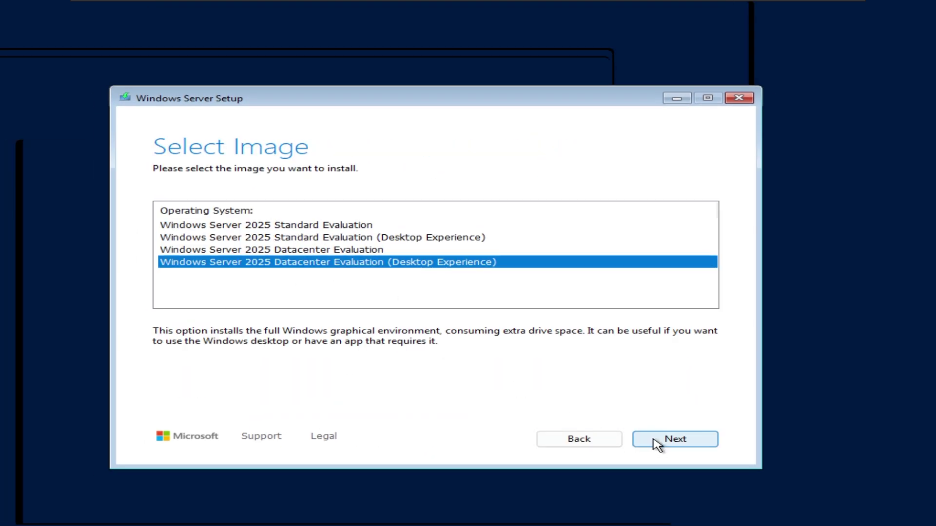
pyautogui.click(653, 443)
pyautogui.click(638, 441)
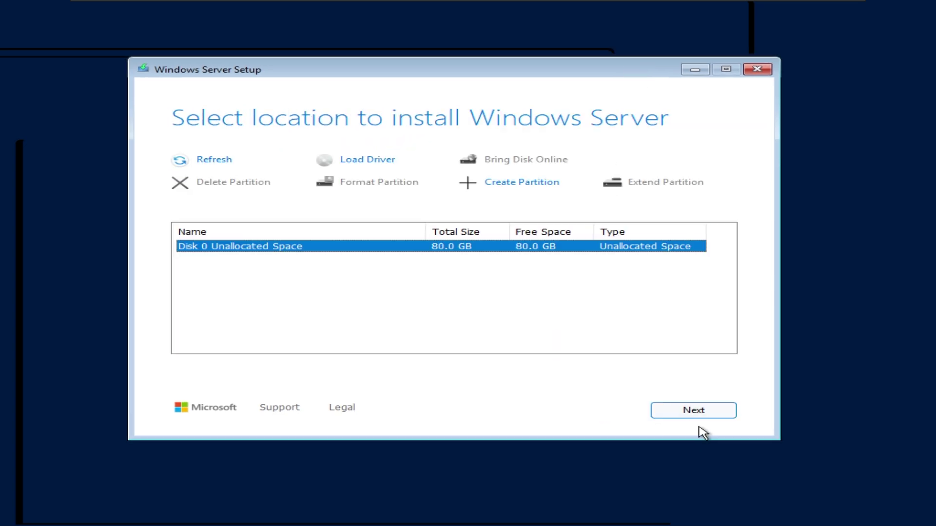
pyautogui.click(662, 410)
pyautogui.click(662, 409)
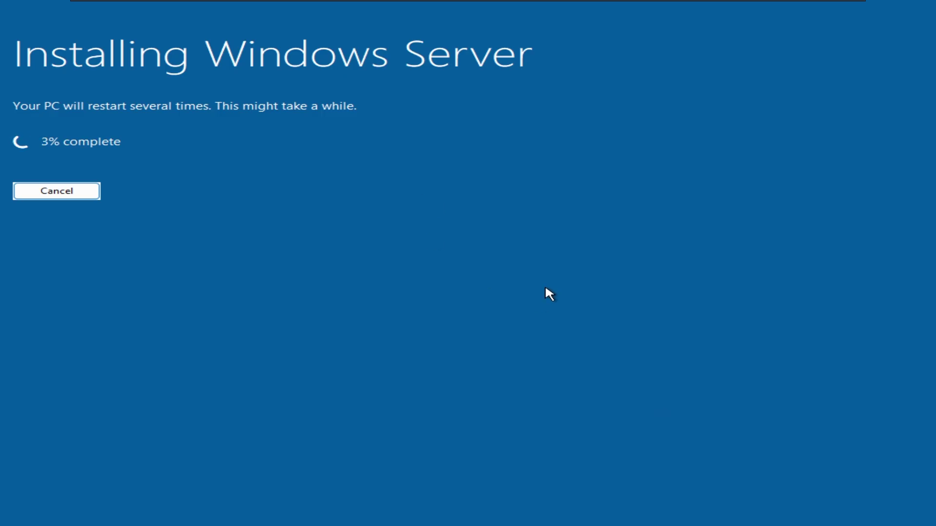
# Open a command prompt over the installation screen and exit it
pyautogui.hotkey('shift', 'F10')
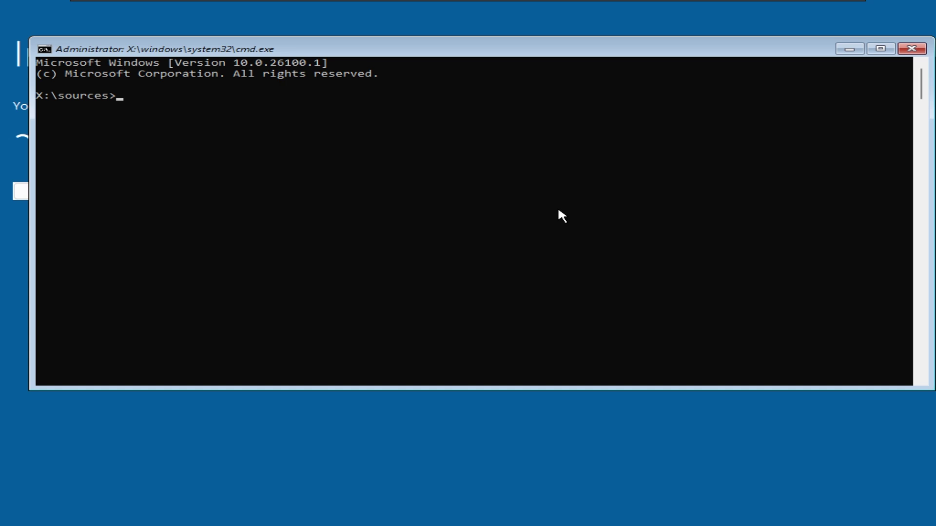
pyautogui.write('exit')
pyautogui.press('Return')
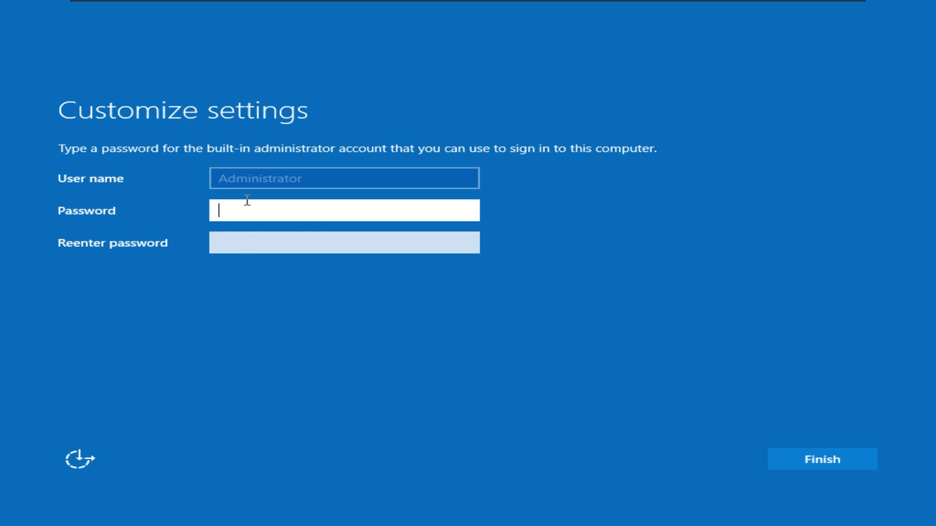
# Enter and confirm the password for the built-in Administrator account and finish the setup
pyautogui.write('*************')
pyautogui.click(291, 244)
pyautogui.write('*************')
pyautogui.press('Return')
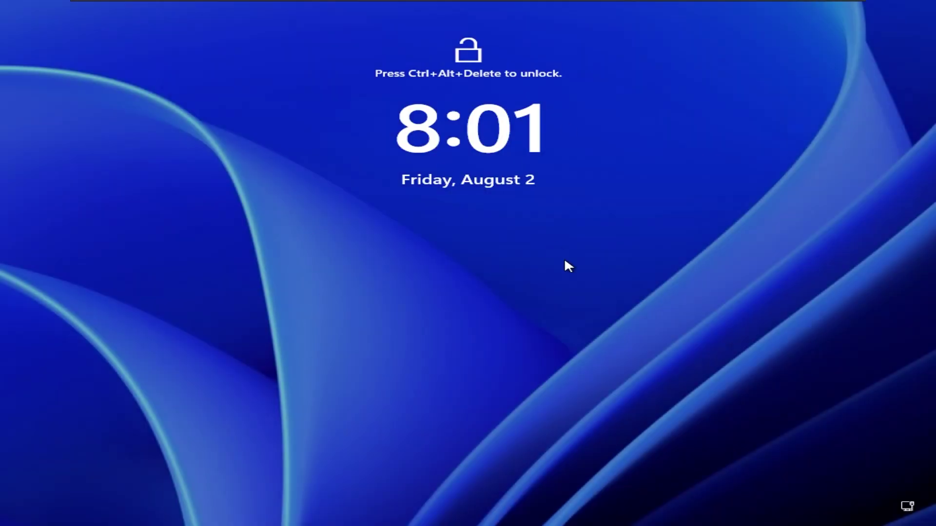
# Unlock the server and sign in with the Administrator password
pyautogui.hotkey('ctrl', 'alt', 'Delete')
pyautogui.write('*********')
pyautogui.press('Return')
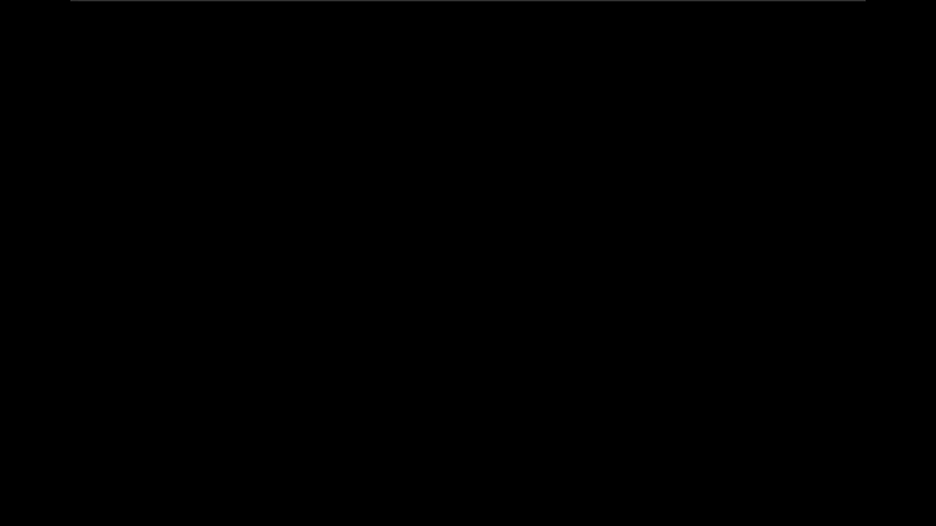
# Accept the preselected optional diagnostic data setting and close Server Manager
pyautogui.scroll(-3, 668, 293)
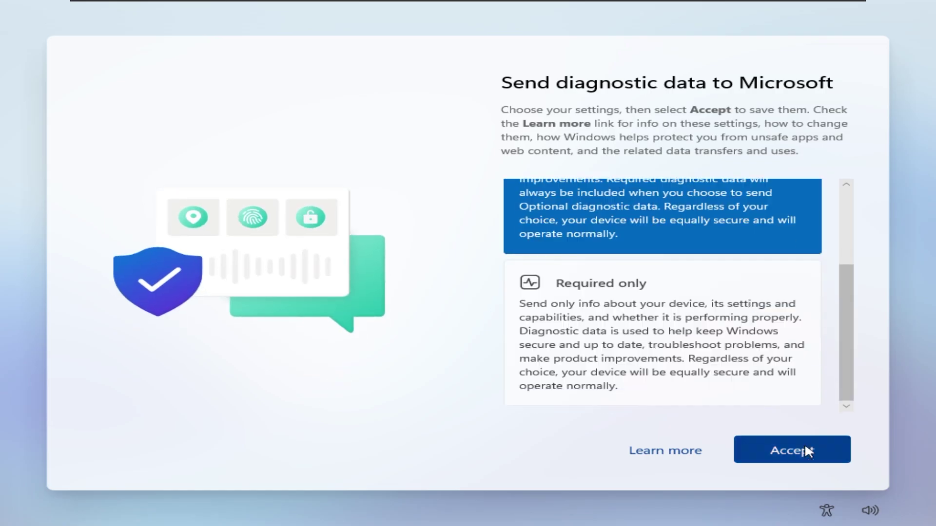
pyautogui.click(804, 443)
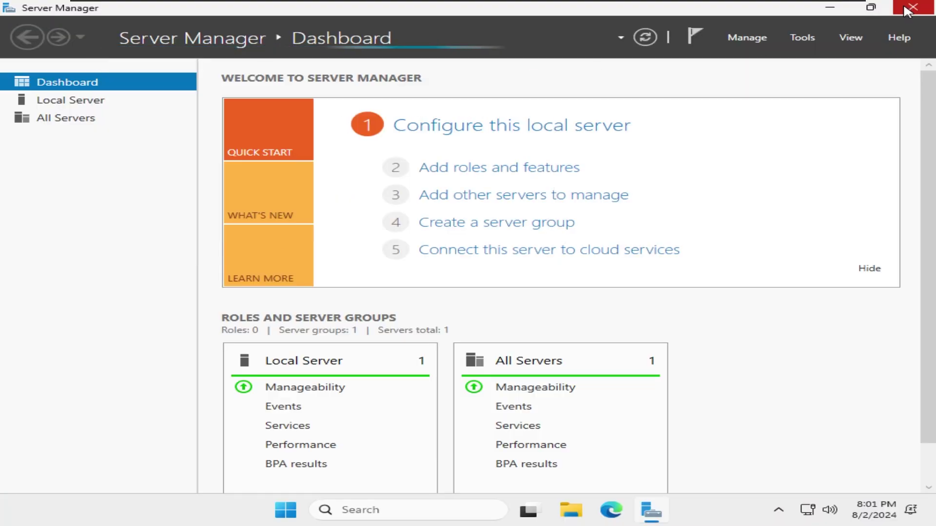
pyautogui.click(912, 7)
# Launch the VMware Tools installer from the DVD drive in This PC and close the File Explorer window
pyautogui.moveTo(185, 21)
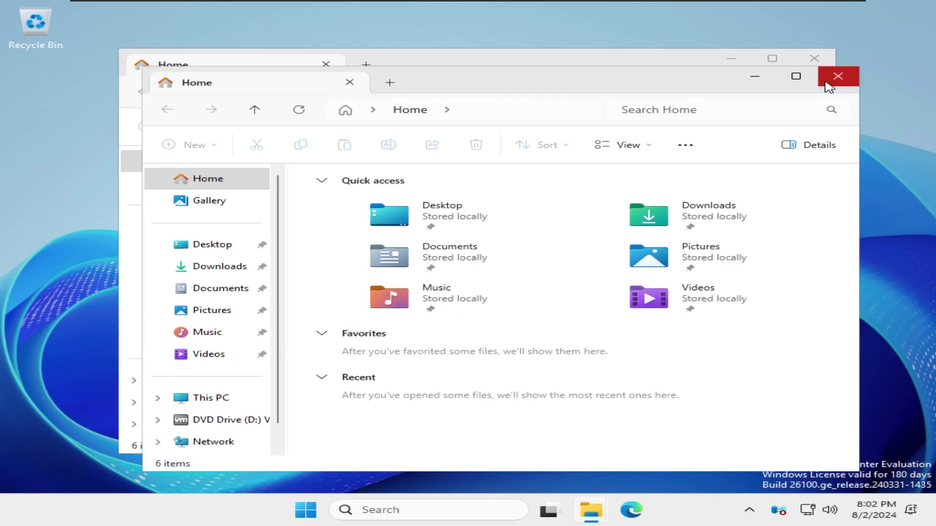
pyautogui.click(213, 355)
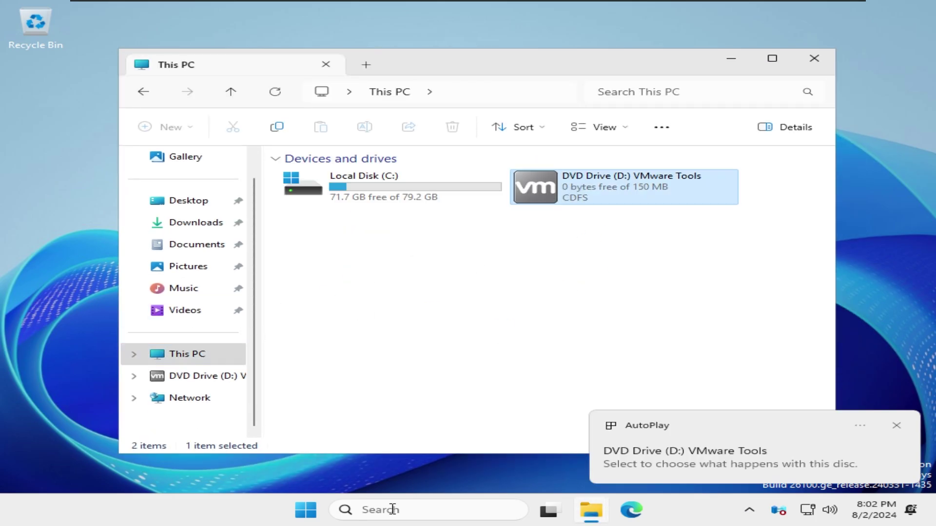
pyautogui.press('Return')
pyautogui.hotkey('alt', 'F4')
# Run winver to check the installed Windows Server version and dismiss the dialog
pyautogui.press('super+r')
pyautogui.write('winver')
pyautogui.press('Return')
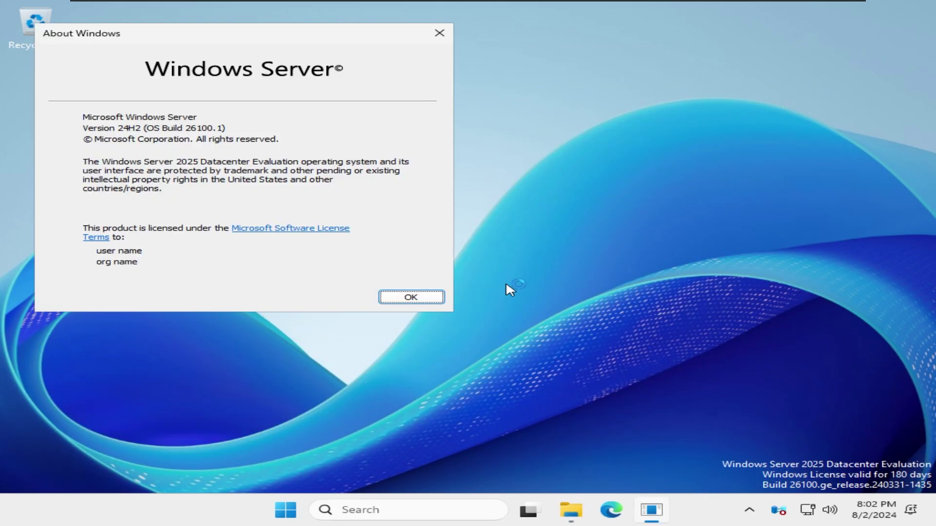
pyautogui.click(411, 296)
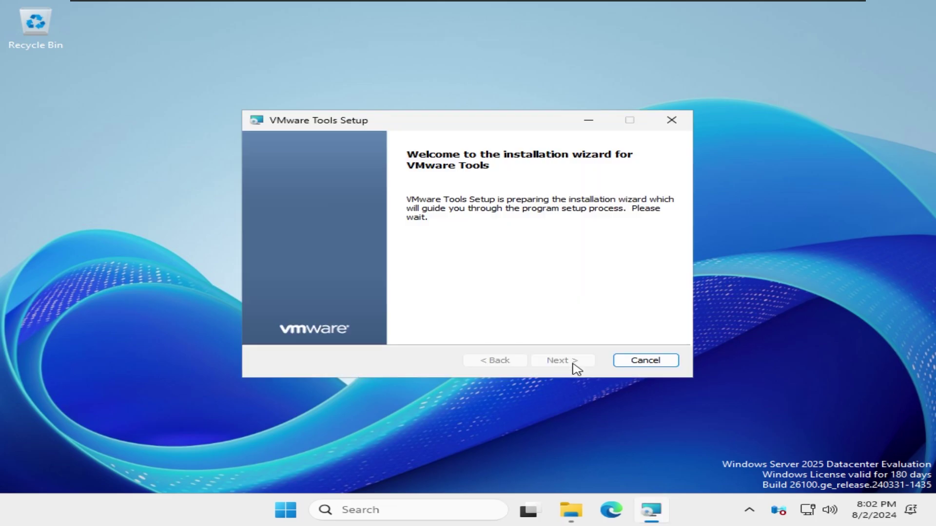
# Install VMware Tools through the setup wizard and restart the server
pyautogui.click(568, 360)
pyautogui.click(566, 361)
pyautogui.click(568, 361)
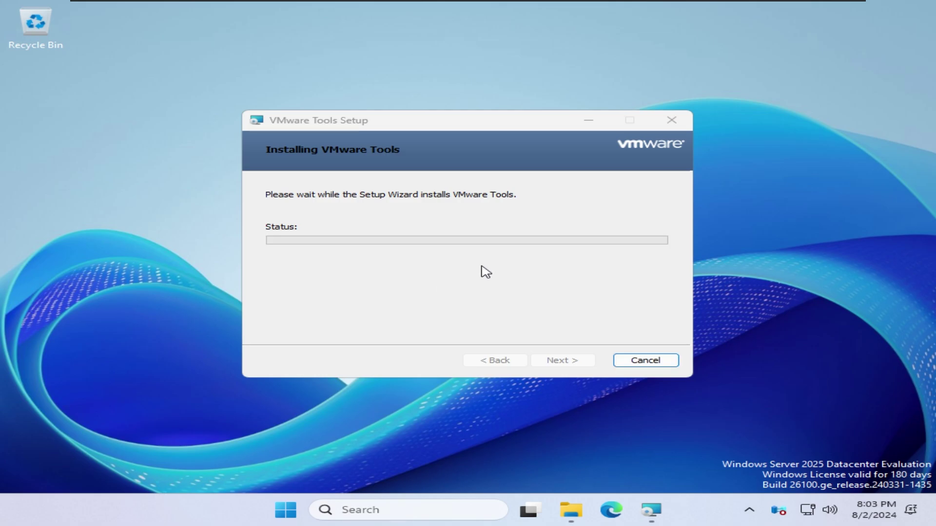
pyautogui.click(405, 286)
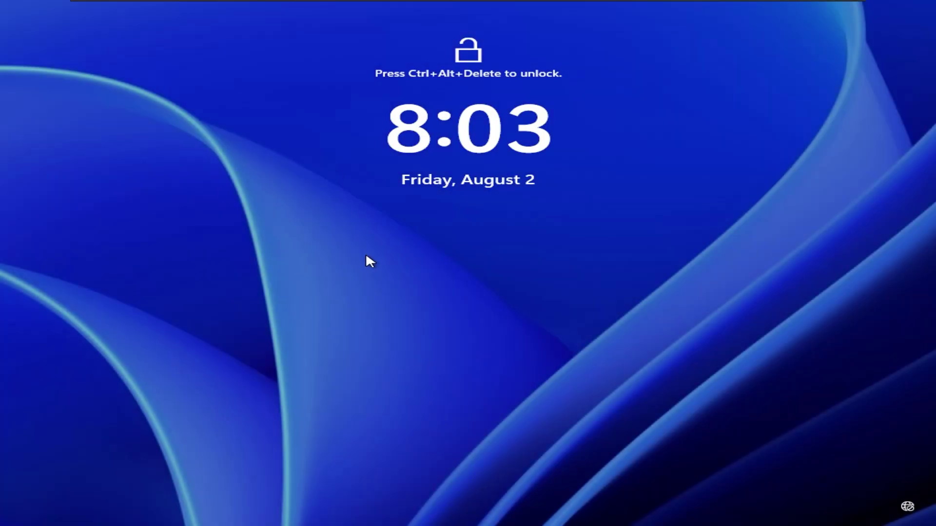
# Sign in to the restarted server with the Administrator password
pyautogui.hotkey('ctrl', 'alt', 'Delete')
pyautogui.write('*************')
pyautogui.press('Return')
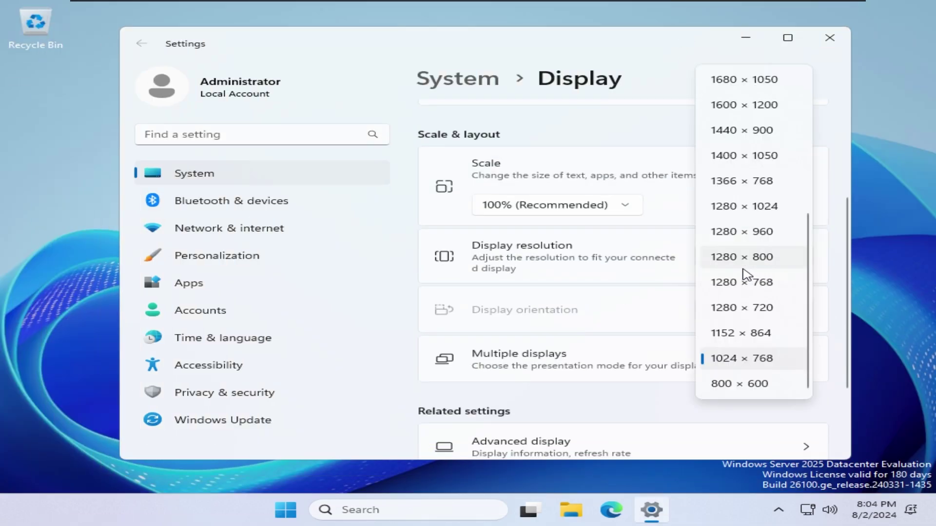
# Raise the display resolution in the display settings so the desktop fills the widescreen view
pyautogui.click(741, 255)
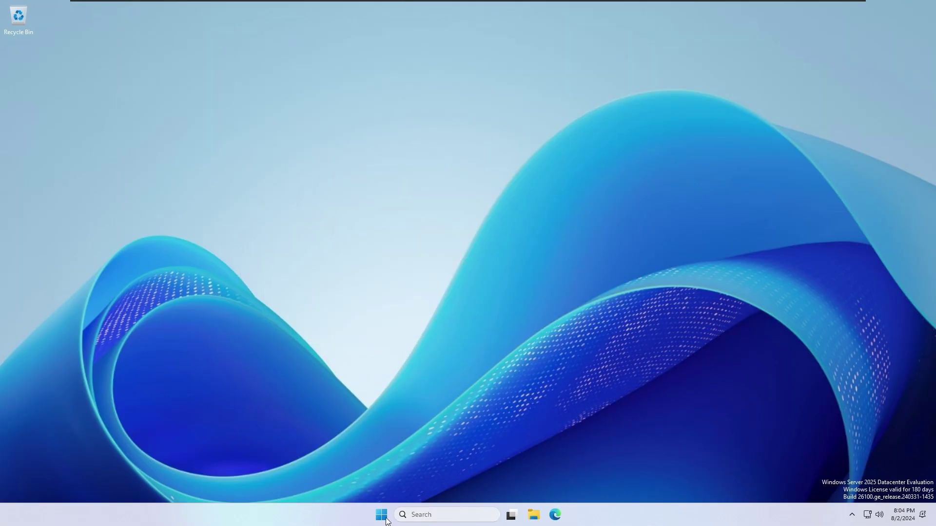
pyautogui.press('super')
pyautogui.press('Escape')
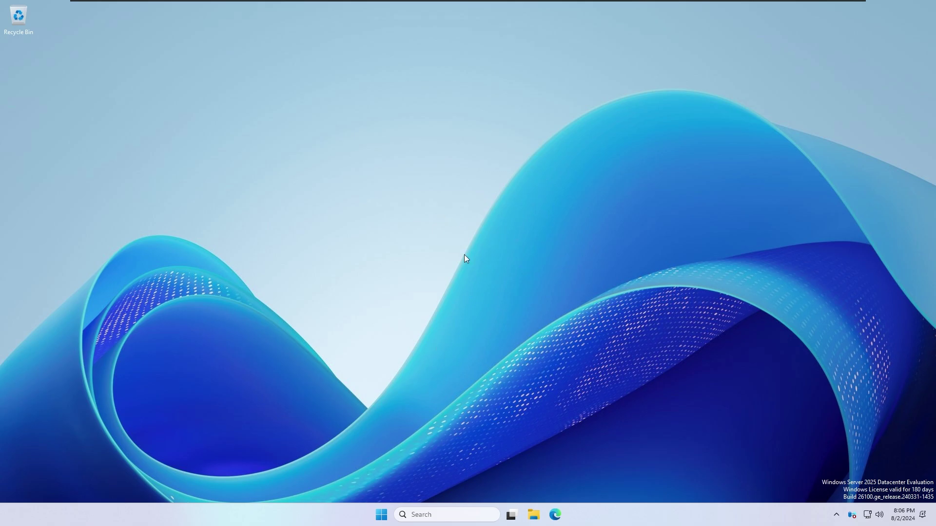
# Open the desktop's personalization settings and switch Windows to the dark theme
pyautogui.rightClick(449, 393)
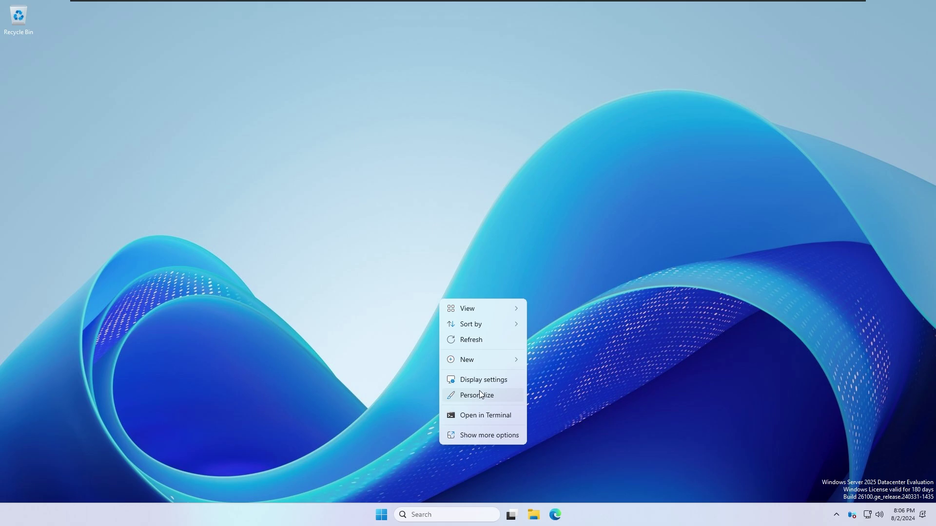
pyautogui.click(628, 376)
pyautogui.rightClick(520, 295)
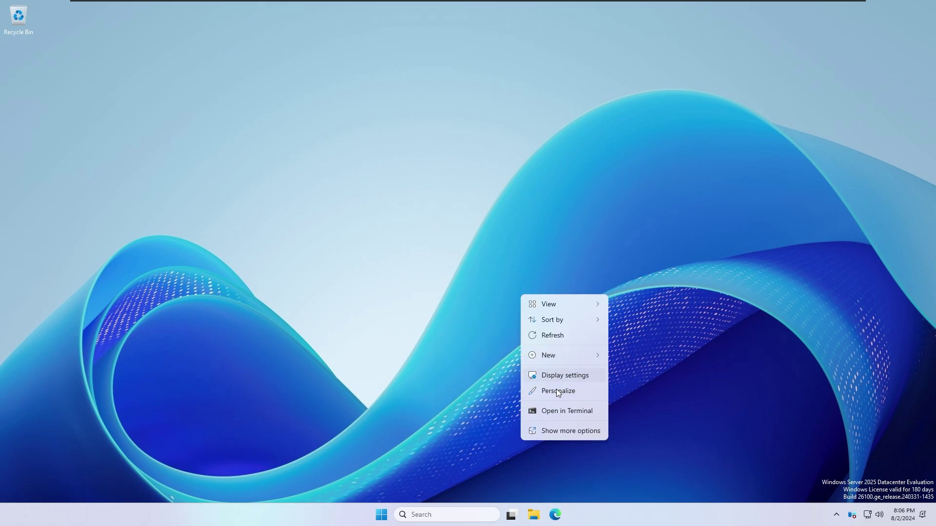
pyautogui.click(559, 393)
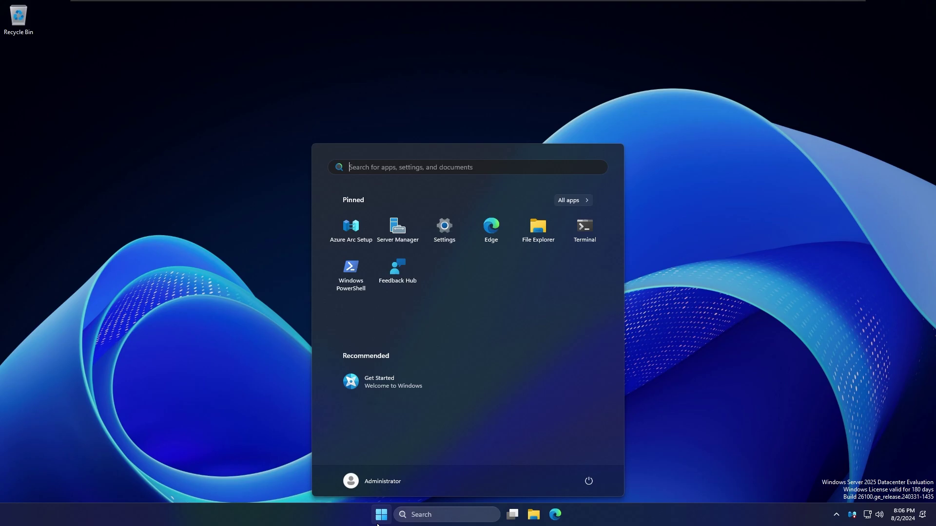
pyautogui.click(736, 283)
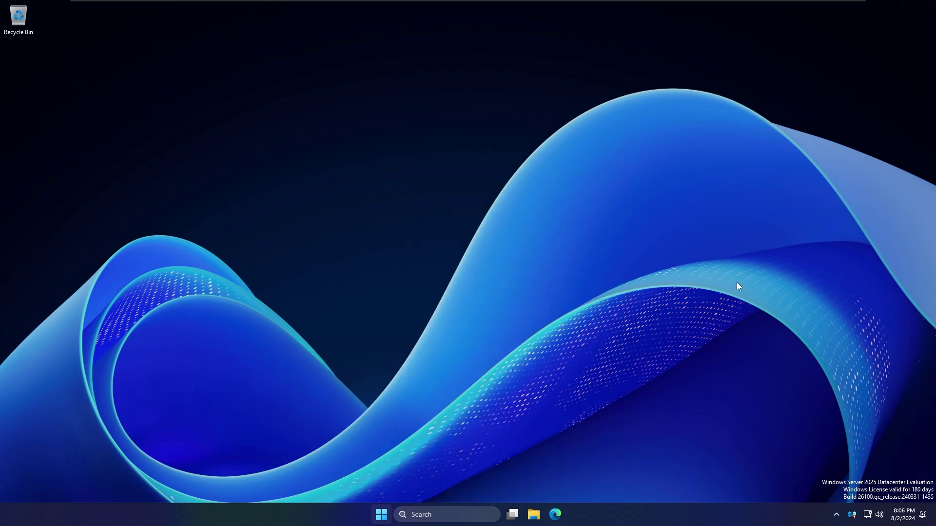
pyautogui.click(381, 514)
pyautogui.click(703, 285)
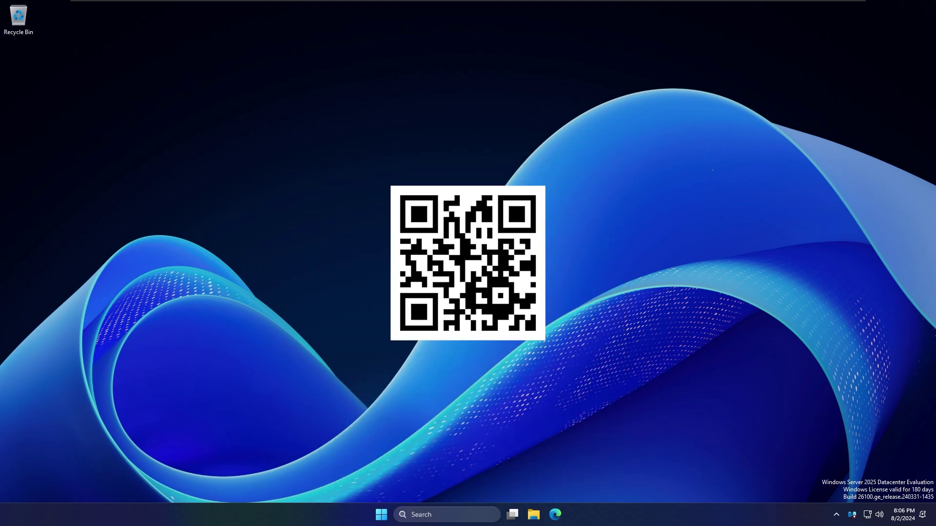
# Open File Explorer and browse the contents of This PC
pyautogui.click(534, 516)
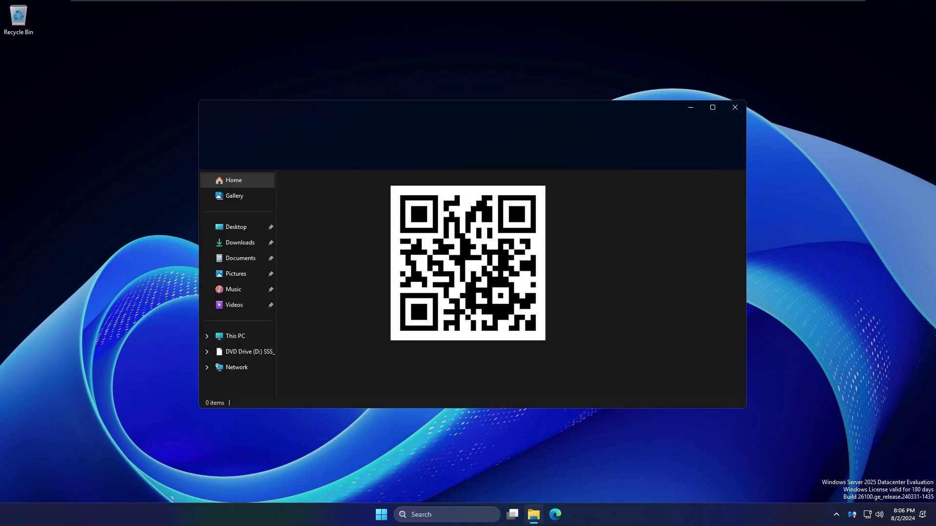
pyautogui.doubleClick(380, 200)
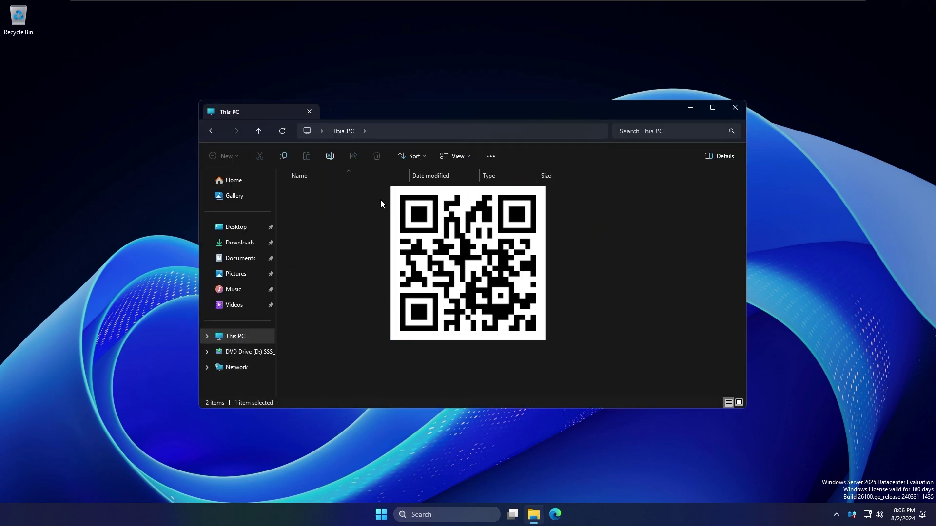
pyautogui.doubleClick(313, 248)
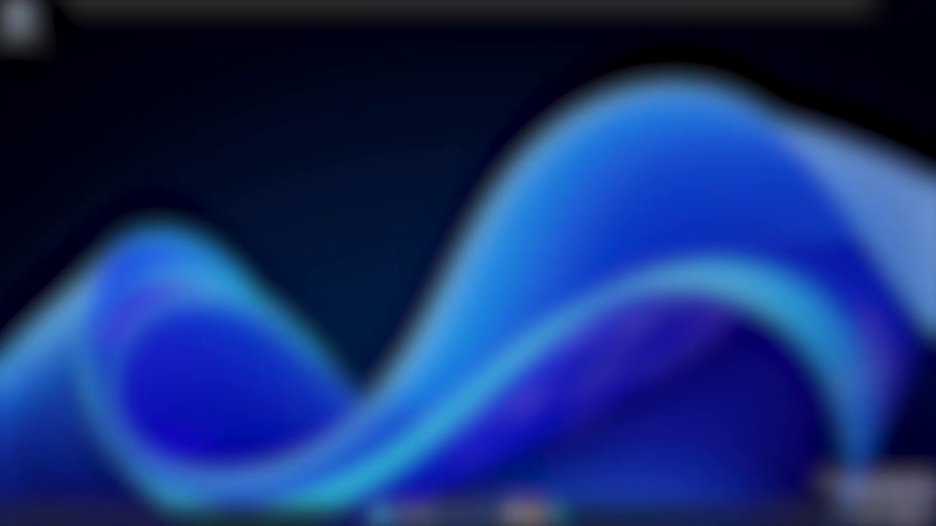
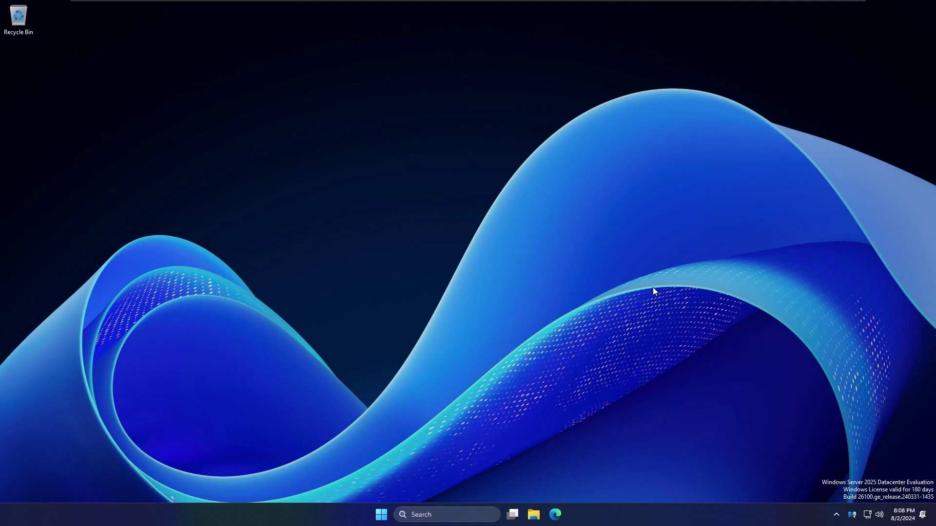
# Examine the local disk and DVD drive under This PC in a new File Explorer window, then close it
pyautogui.press('super+e')
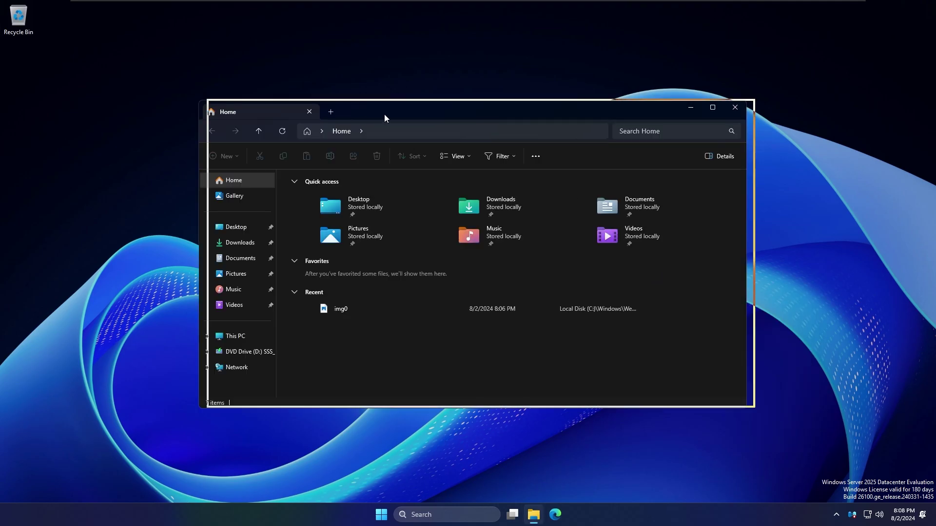
pyautogui.moveTo(384, 114); pyautogui.dragTo(545, 119)
pyautogui.click(399, 336)
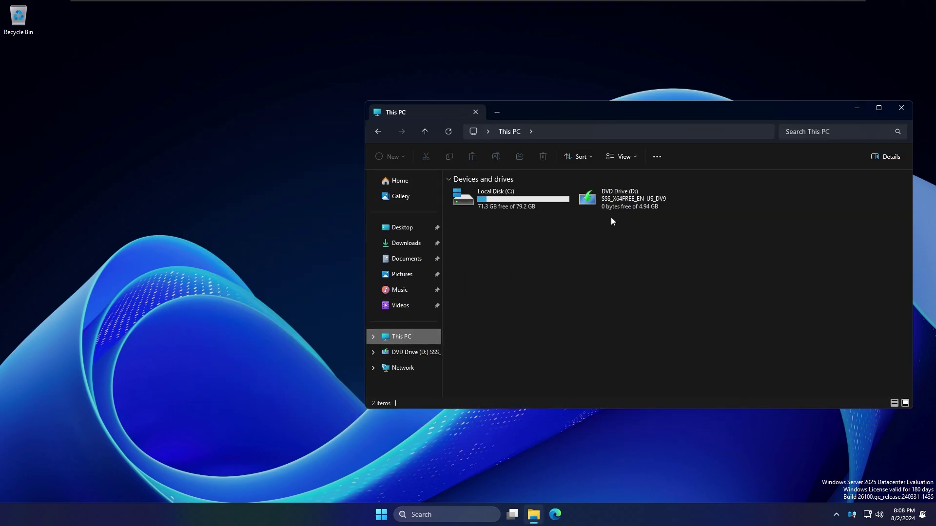
pyautogui.click(629, 204)
pyautogui.click(699, 320)
pyautogui.click(834, 180)
pyautogui.click(901, 108)
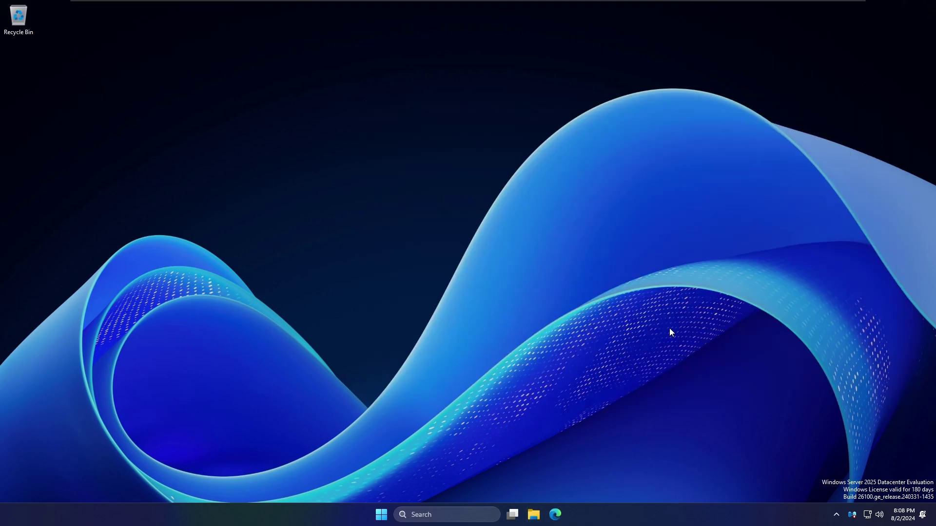
# Start Microsoft Edge and complete its welcome pages without signing in or importing Google browsing data
pyautogui.click(556, 515)
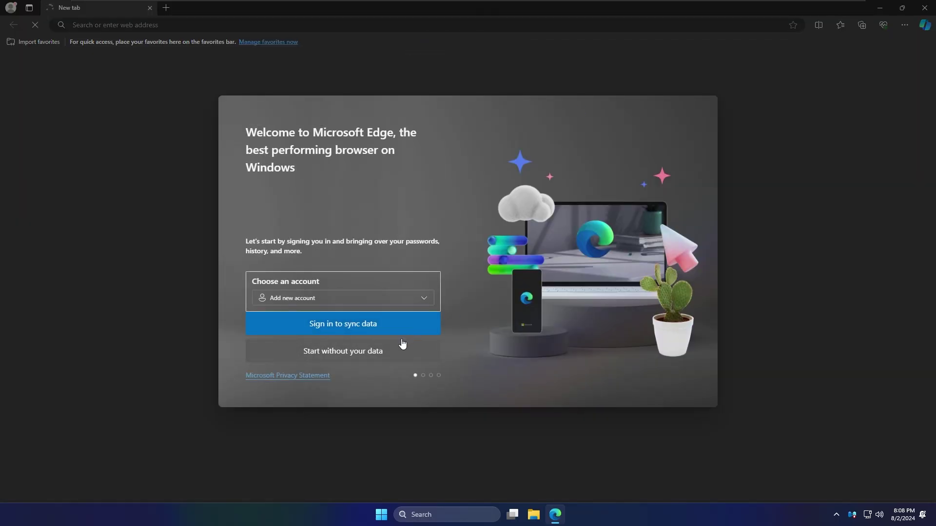
pyautogui.click(372, 350)
pyautogui.click(321, 349)
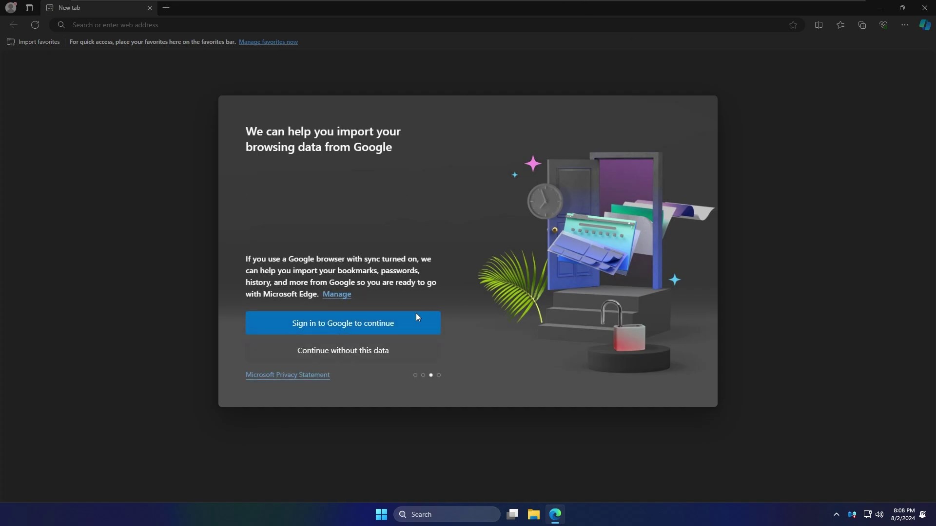
pyautogui.click(358, 351)
pyautogui.click(364, 356)
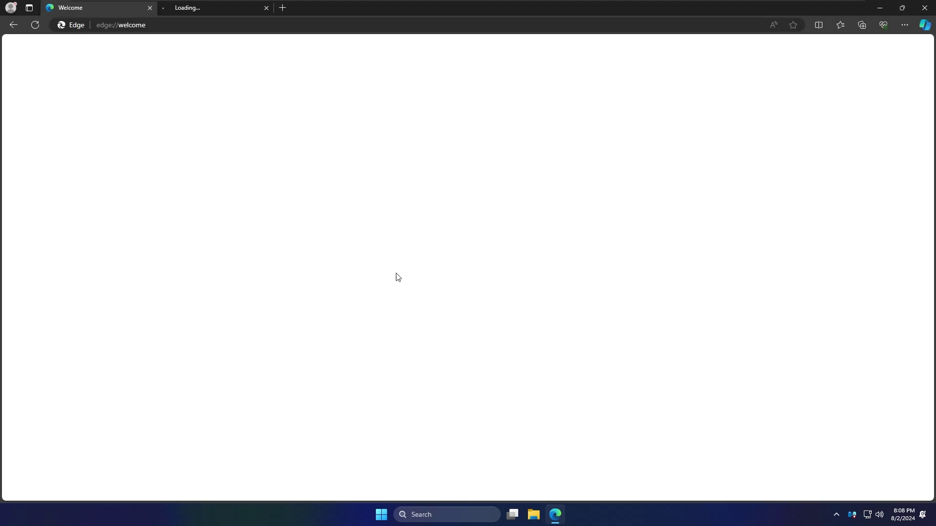
# Close the browser window and search Windows for "internet", dismissing the search without opening a result
pyautogui.click(902, 8)
pyautogui.click(459, 9)
pyautogui.press('super')
pyautogui.write('i')
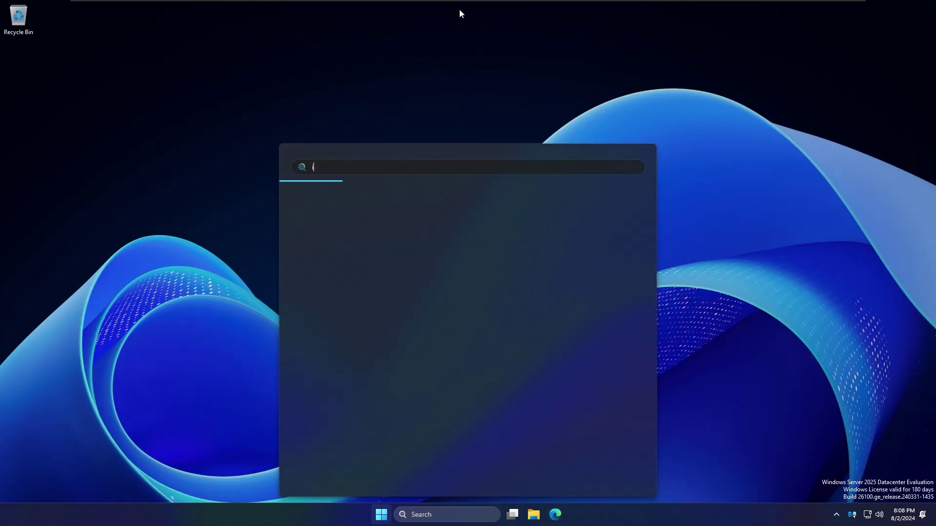
pyautogui.write('nter')
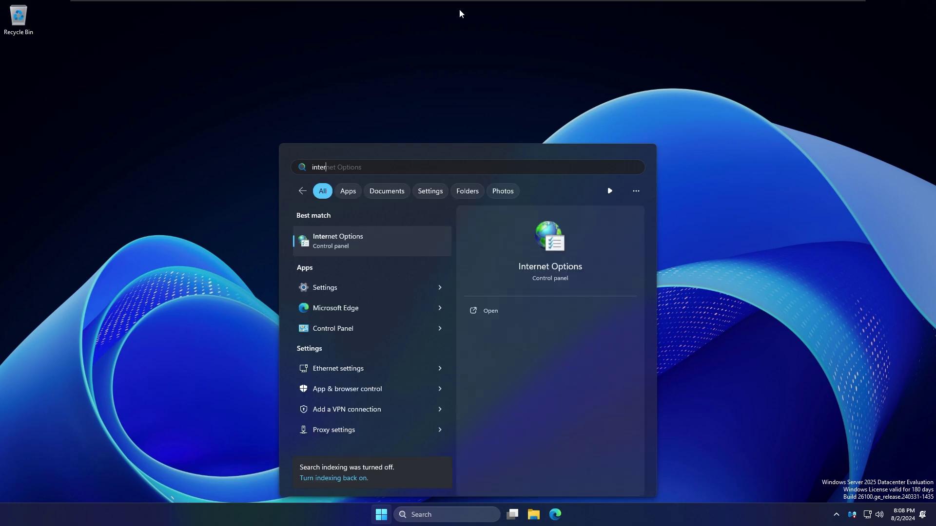
pyautogui.write('net')
pyautogui.press('Escape')
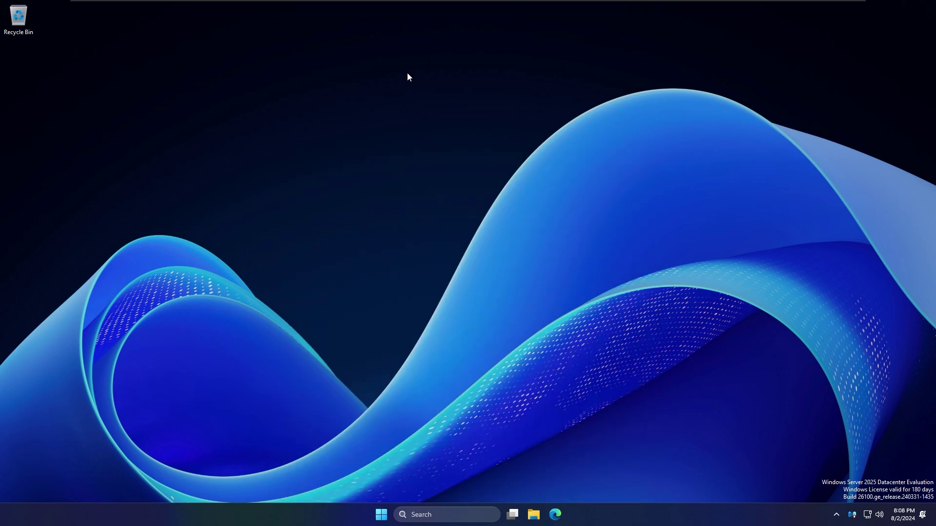
# Open Calculator from the list of all installed apps and move its window toward the middle of the desktop
pyautogui.click(376, 518)
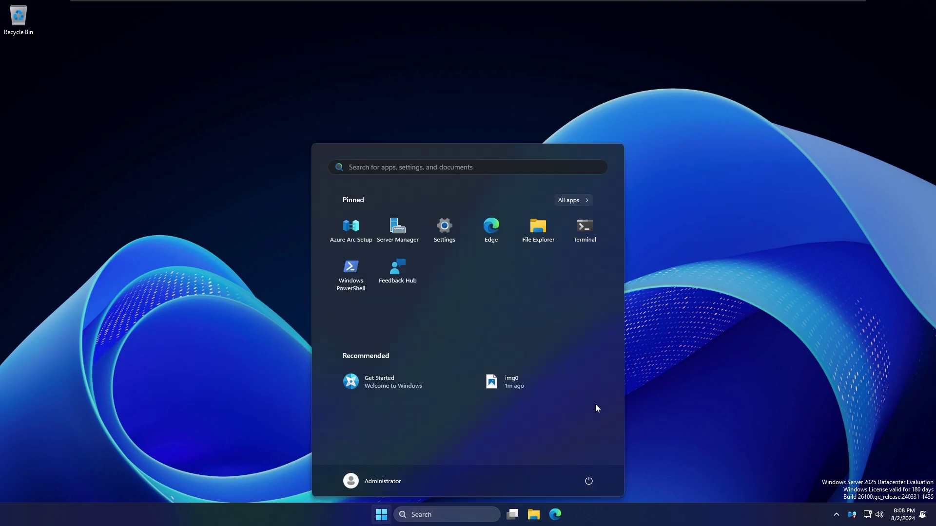
pyautogui.click(586, 202)
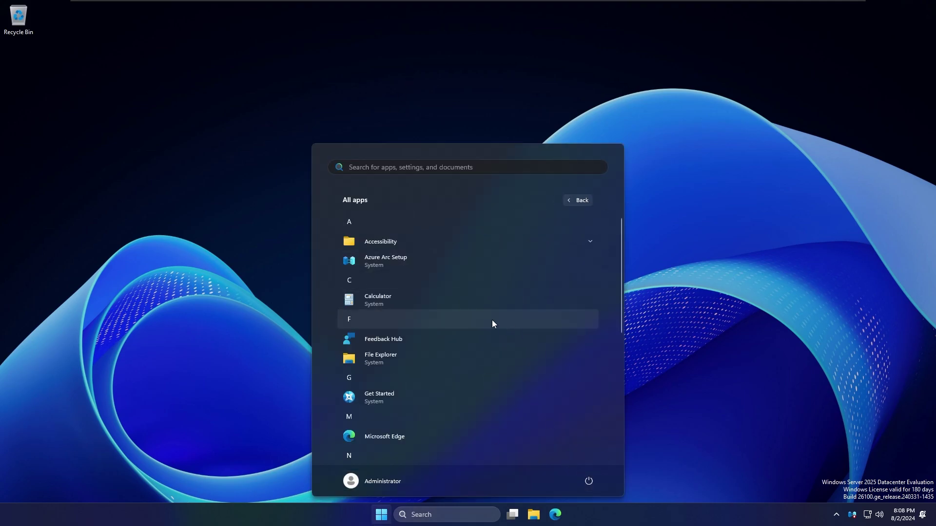
pyautogui.click(422, 296)
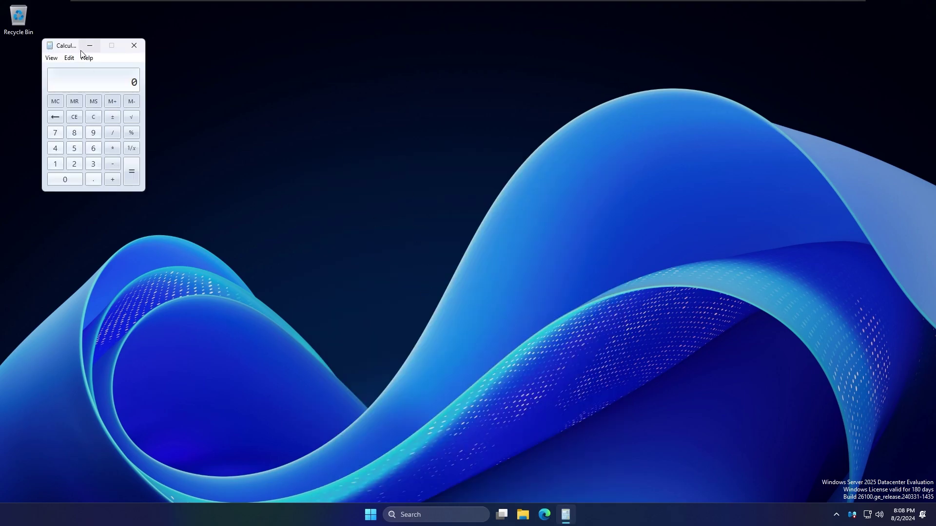
pyautogui.moveTo(68, 49); pyautogui.dragTo(495, 113)
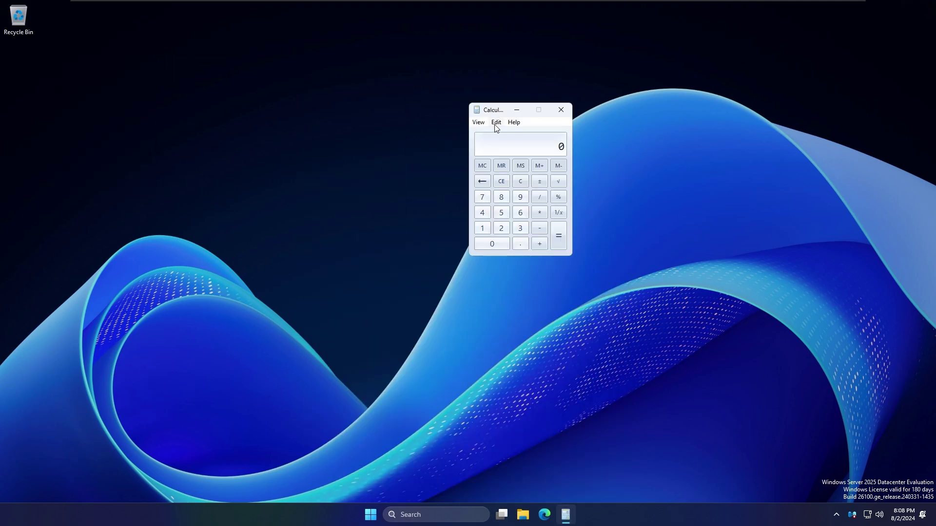
# Look through Calculator's view modes and worksheets, enter the sum 6 + 3, and close Calculator
pyautogui.click(478, 122)
pyautogui.moveTo(512, 243)
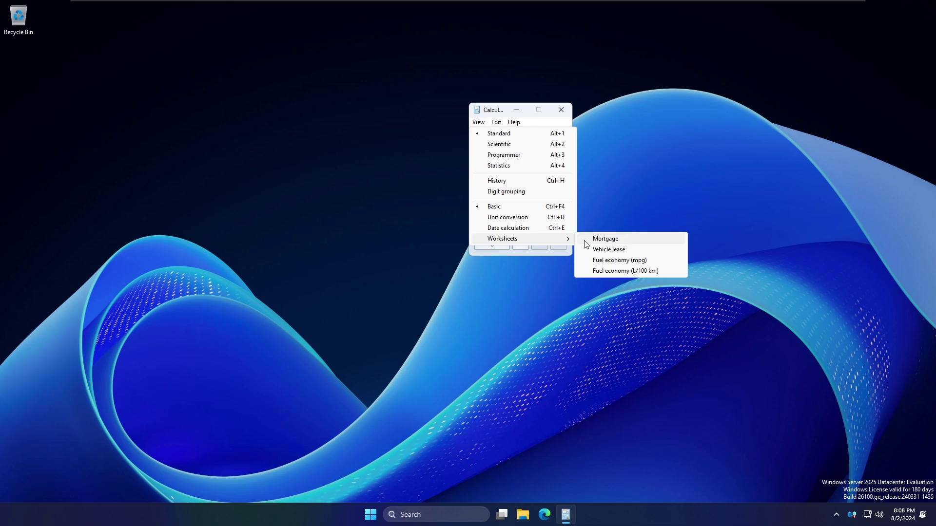
pyautogui.click(613, 169)
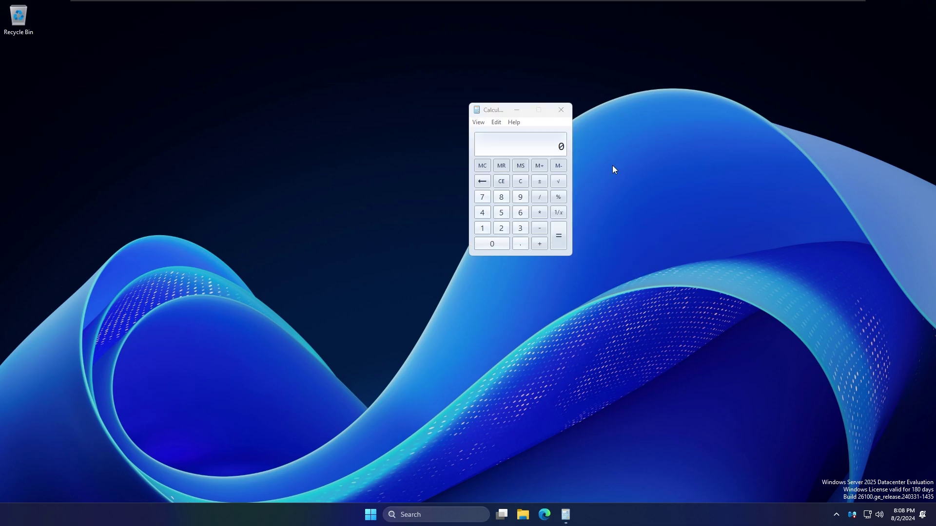
pyautogui.click(520, 213)
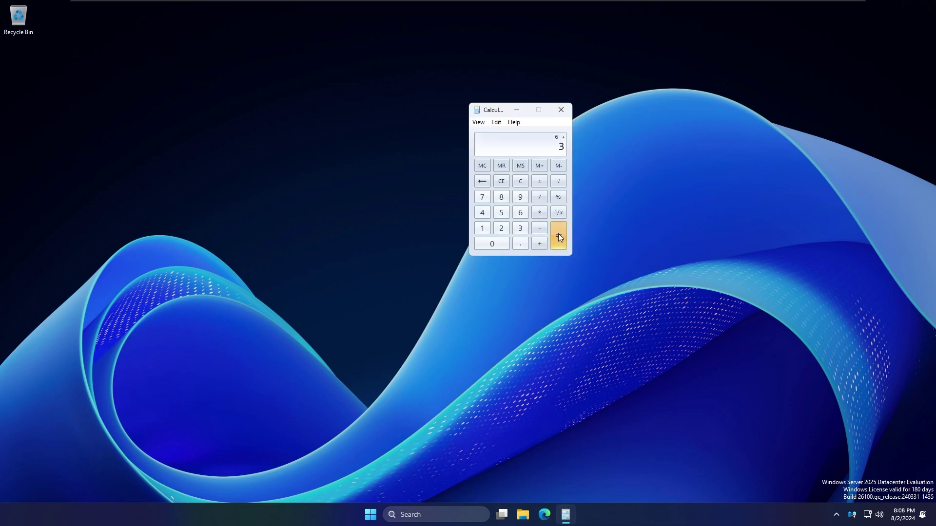
pyautogui.click(568, 111)
# Open Notepad from the list of all installed apps and reposition its window on the desktop
pyautogui.press('super')
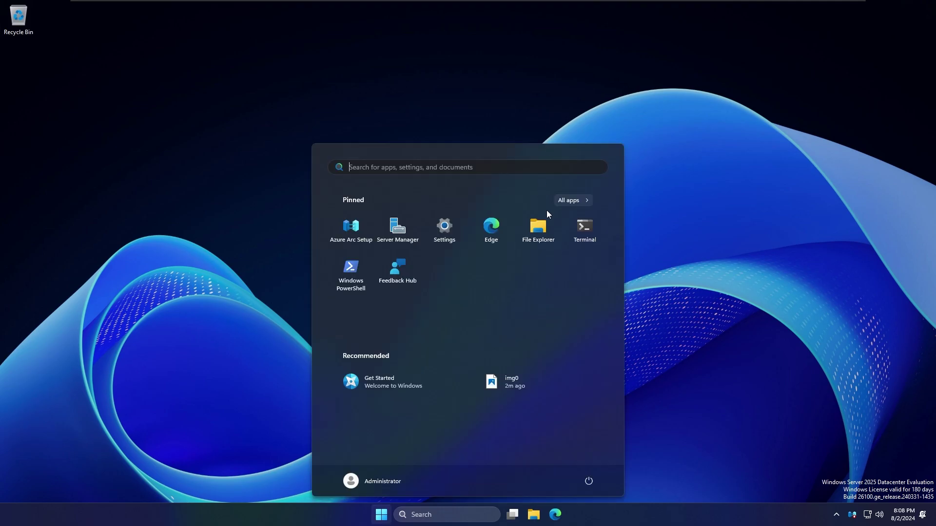
pyautogui.click(585, 203)
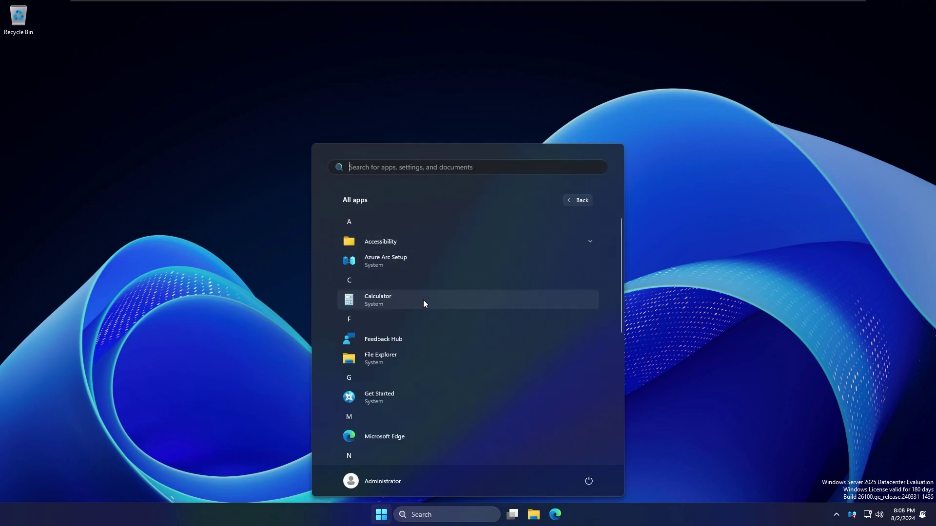
pyautogui.scroll(-5, 422, 313)
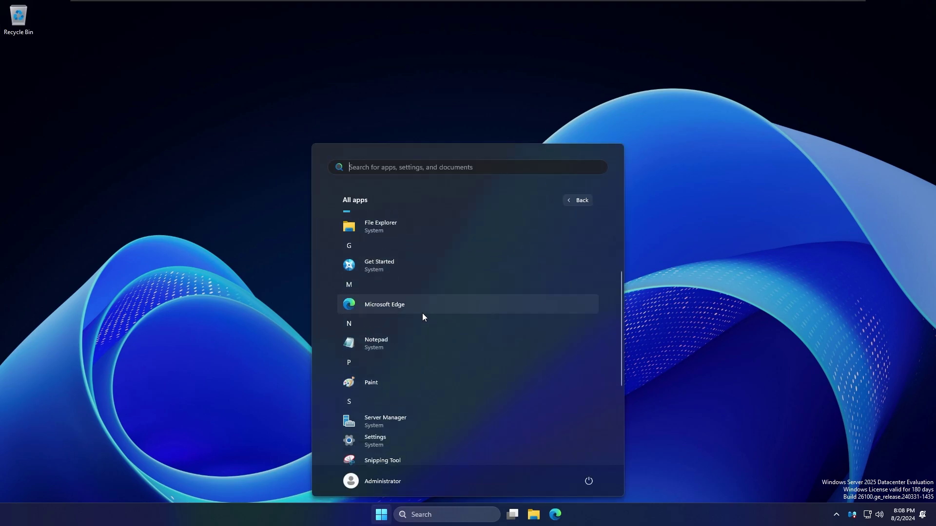
pyautogui.click(383, 330)
pyautogui.moveTo(212, 61); pyautogui.dragTo(374, 72)
# Examine Notepad's About information for the Windows Server version, and close Notepad
pyautogui.click(302, 81)
pyautogui.click(315, 119)
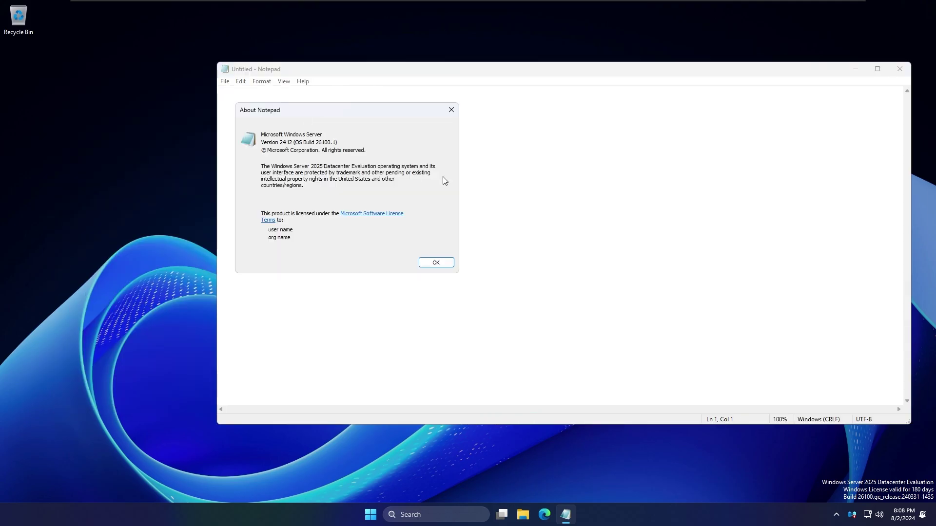
pyautogui.moveTo(318, 113); pyautogui.dragTo(522, 168)
pyautogui.click(573, 308)
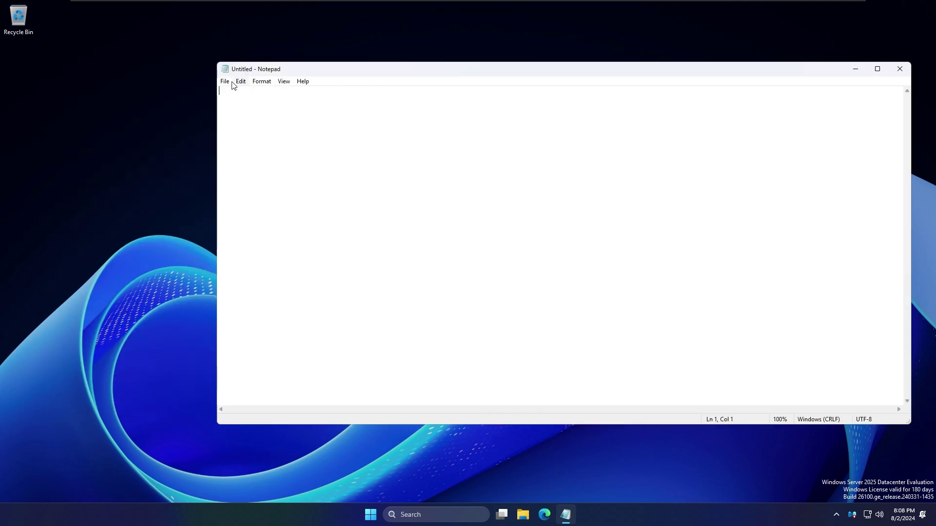
pyautogui.click(225, 82)
pyautogui.press('Escape')
pyautogui.click(907, 75)
# Open the Run dialog, move it toward the middle of the desktop, and dismiss it
pyautogui.press('super')
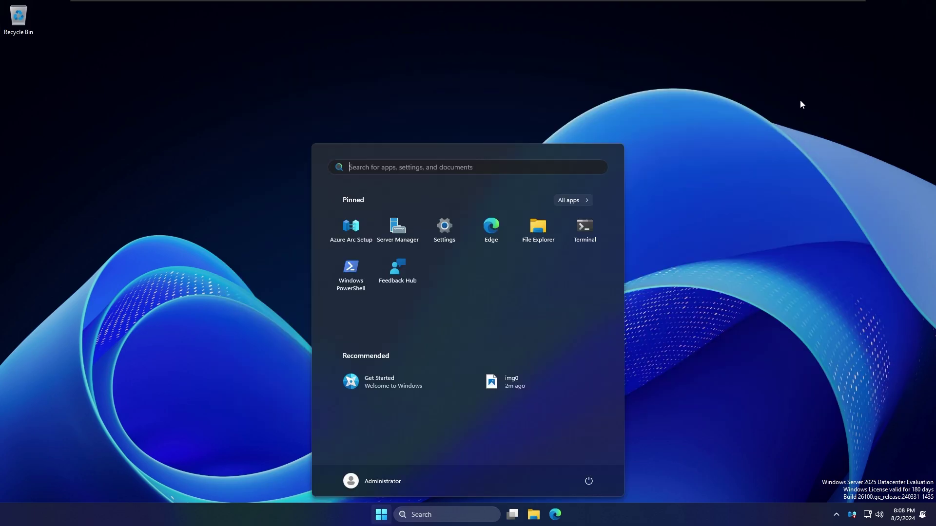
pyautogui.press('super+r')
pyautogui.moveTo(117, 399); pyautogui.dragTo(361, 277)
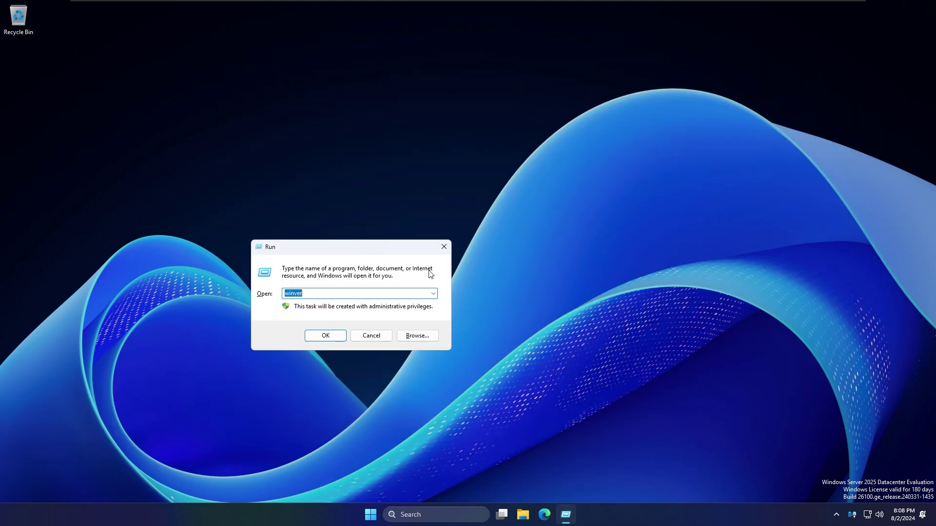
pyautogui.press('Return')
# Open Paint from the list of all installed apps
pyautogui.press('super')
pyautogui.click(588, 197)
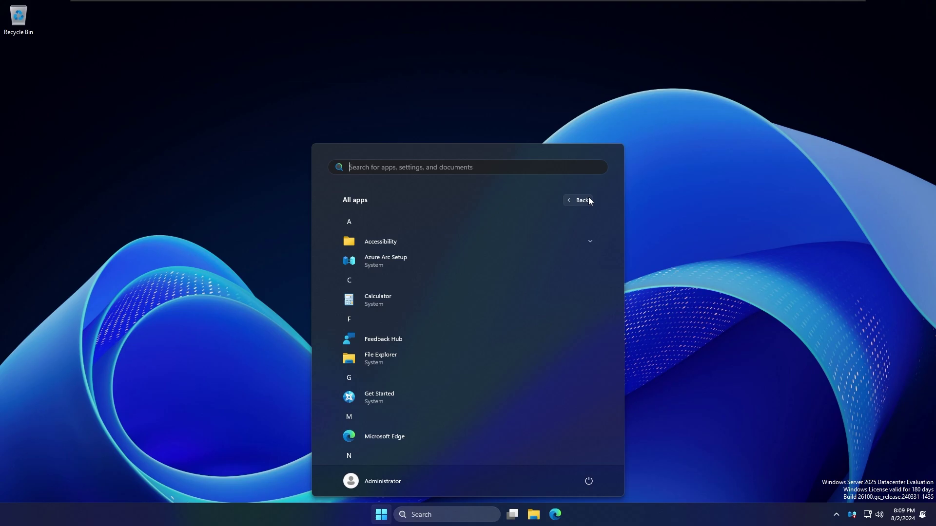
pyautogui.scroll(-5, 531, 280)
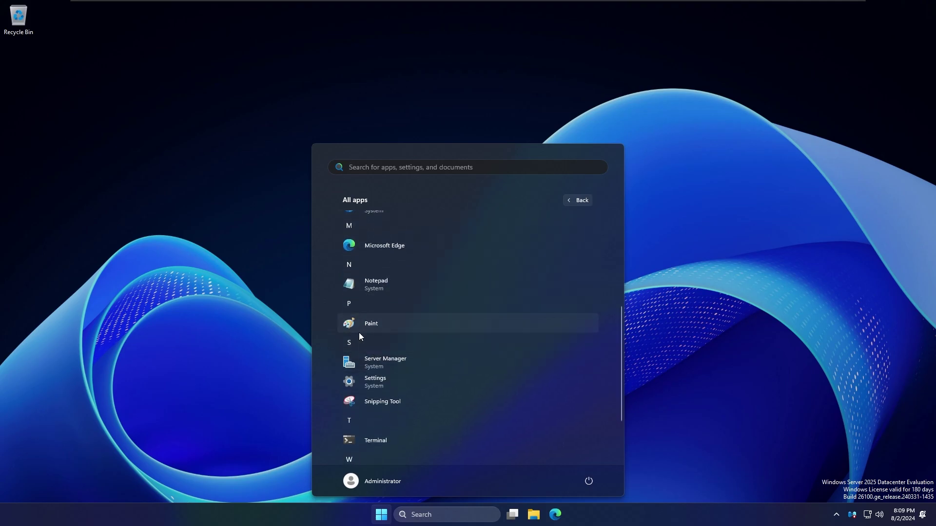
pyautogui.click(358, 329)
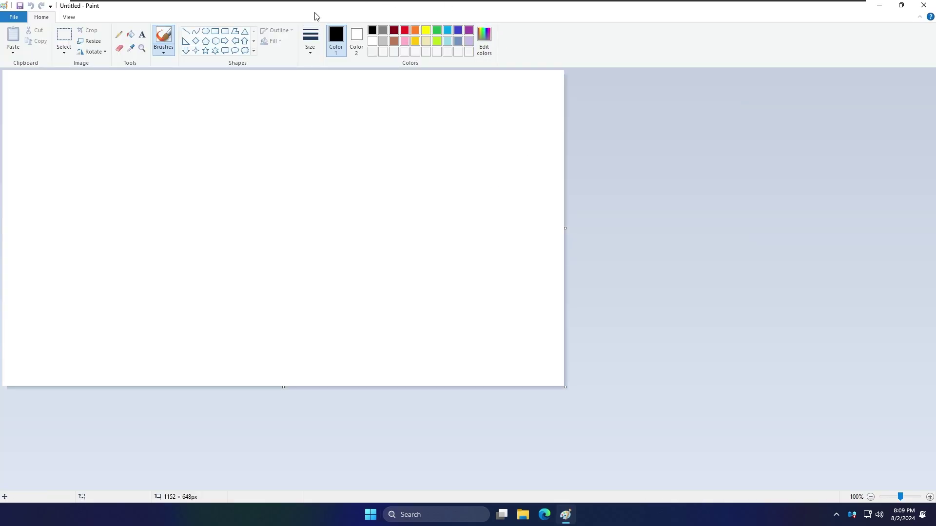
# Sketch a few freehand black strokes on the blank Paint canvas and close Paint without saving
pyautogui.moveTo(244, 229)
pyautogui.mouseDown()
pyautogui.moveTo(382, 229)
pyautogui.moveTo(207, 208)
pyautogui.mouseUp()
pyautogui.hotkey('ctrl', 'z')
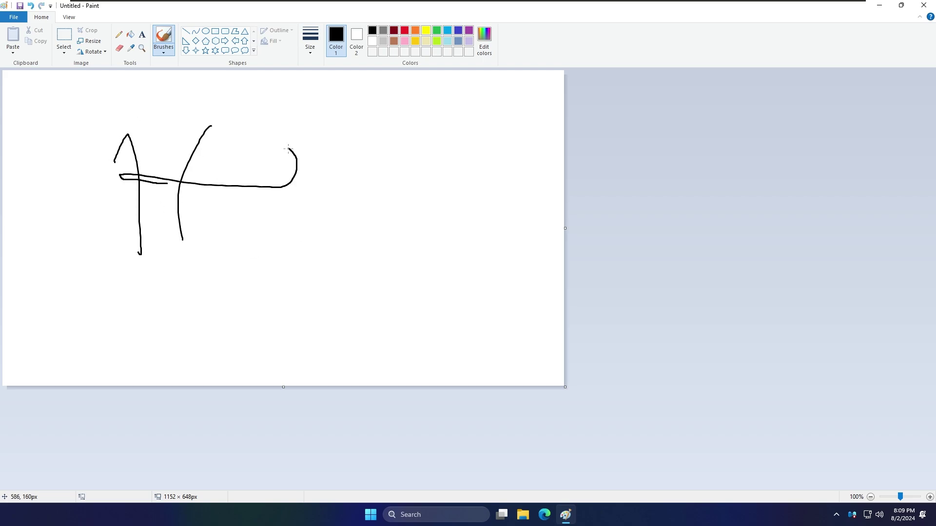
pyautogui.moveTo(288, 149); pyautogui.dragTo(353, 189)
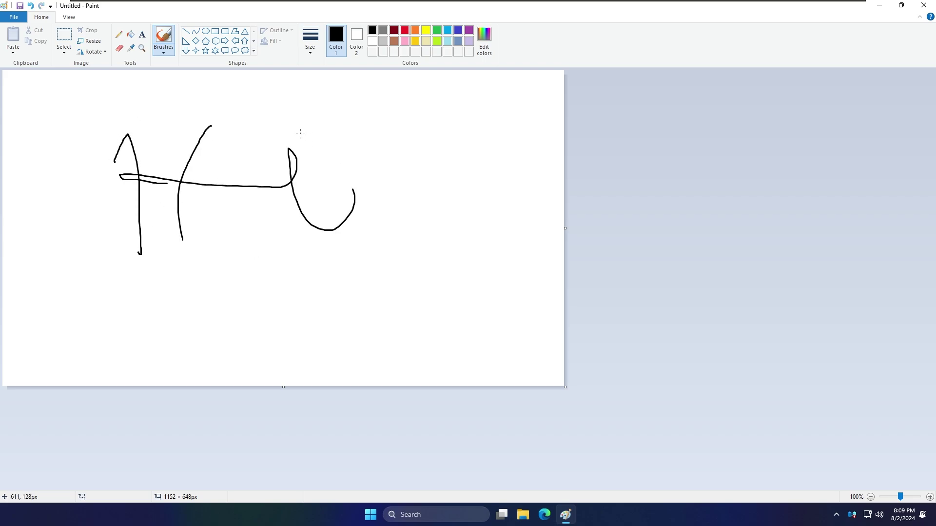
pyautogui.click(924, 5)
pyautogui.click(484, 257)
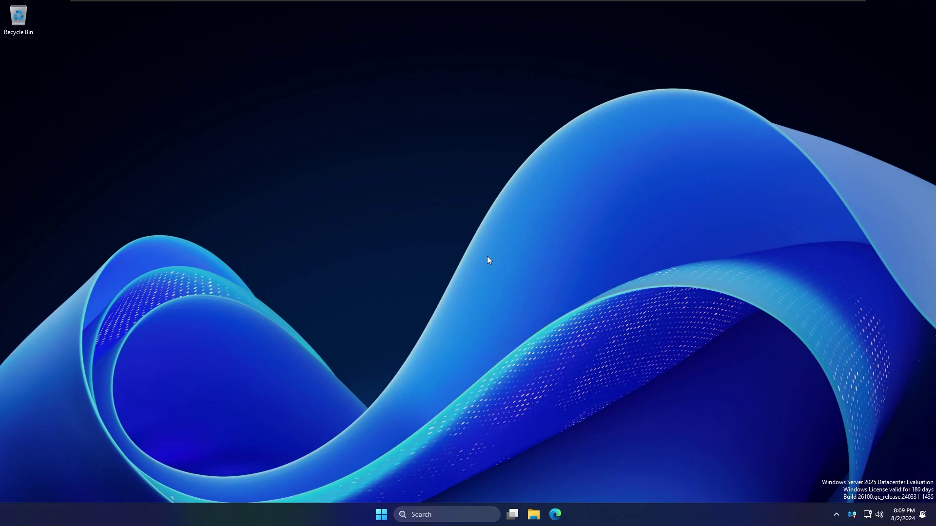
# Browse the full list of installed apps, open Settings to view the System page, and close it
pyautogui.click(372, 524)
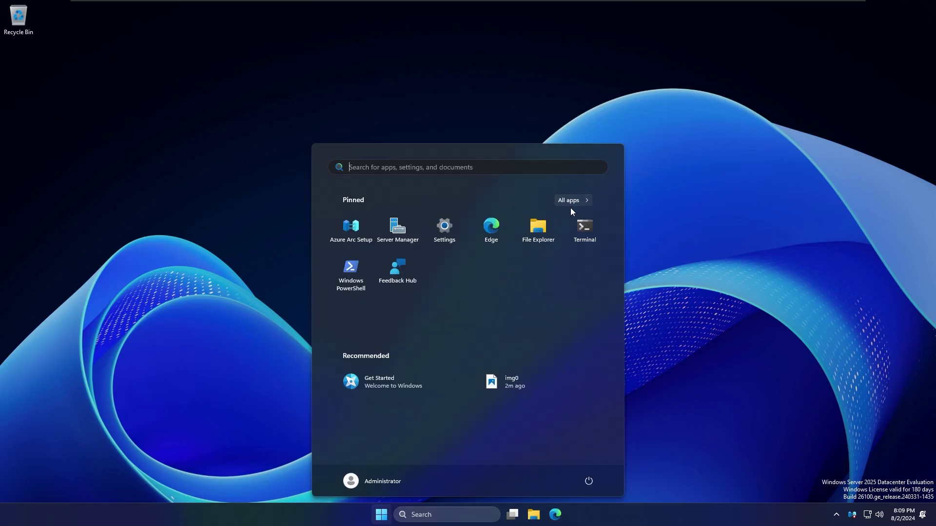
pyautogui.click(569, 202)
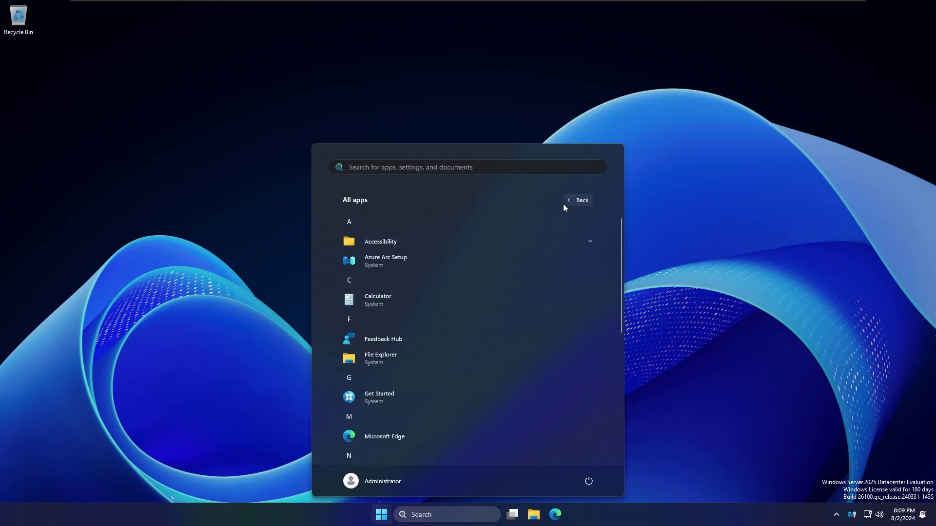
pyautogui.scroll(-3, 537, 279)
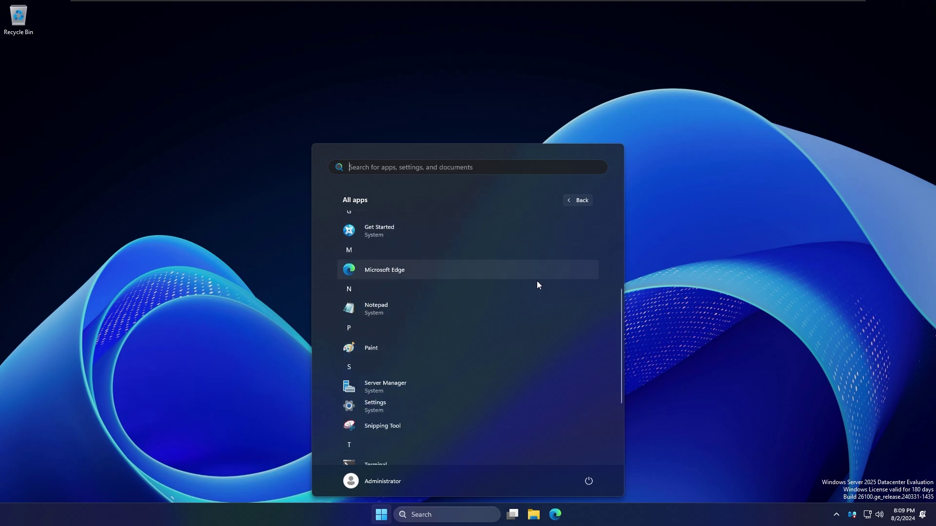
pyautogui.scroll(-3, 536, 281)
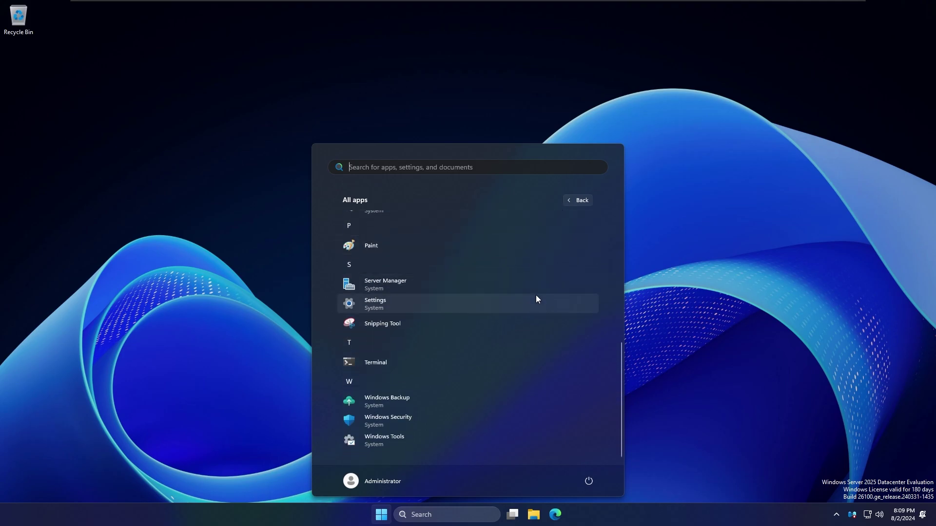
pyautogui.click(536, 295)
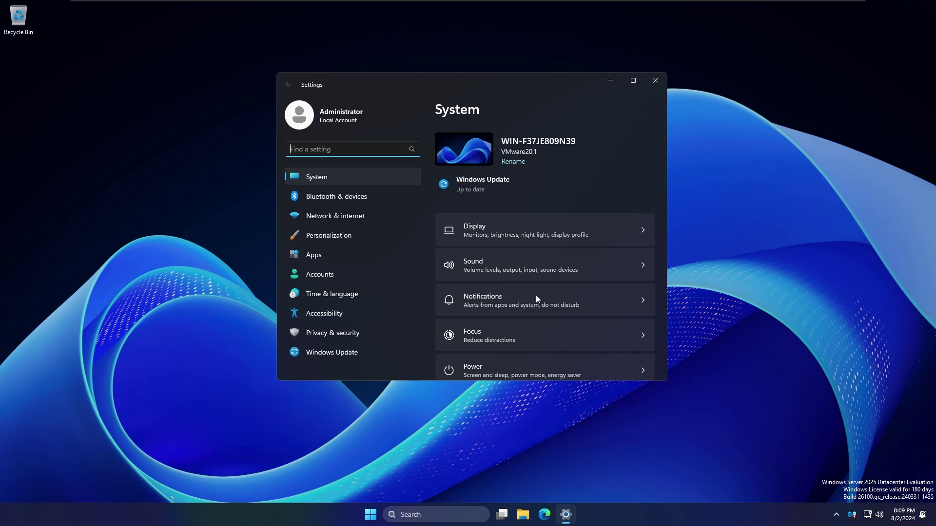
pyautogui.click(656, 80)
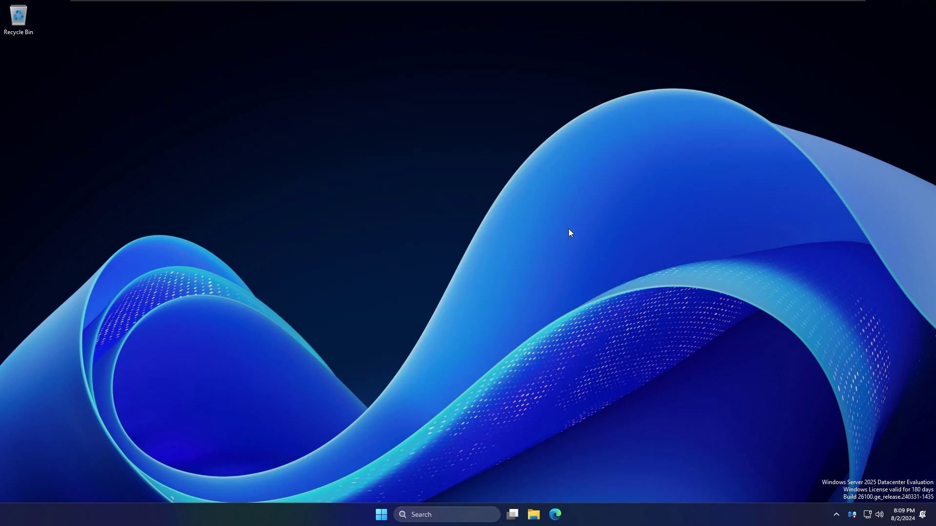
# Find Control Panel by searching for "cont", open it, and close its window
pyautogui.press('super')
pyautogui.click(587, 199)
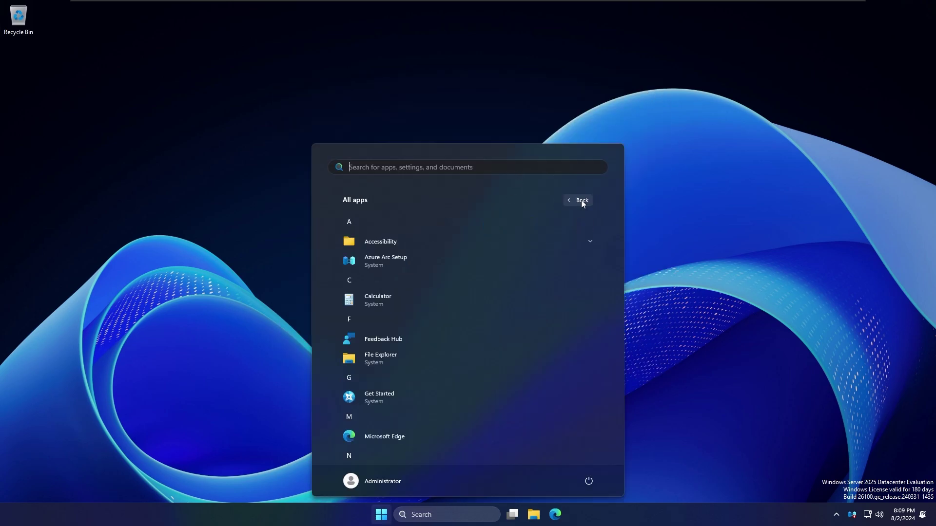
pyautogui.scroll(-3, 486, 326)
pyautogui.scroll(2, 481, 311)
pyautogui.scroll(1, 469, 307)
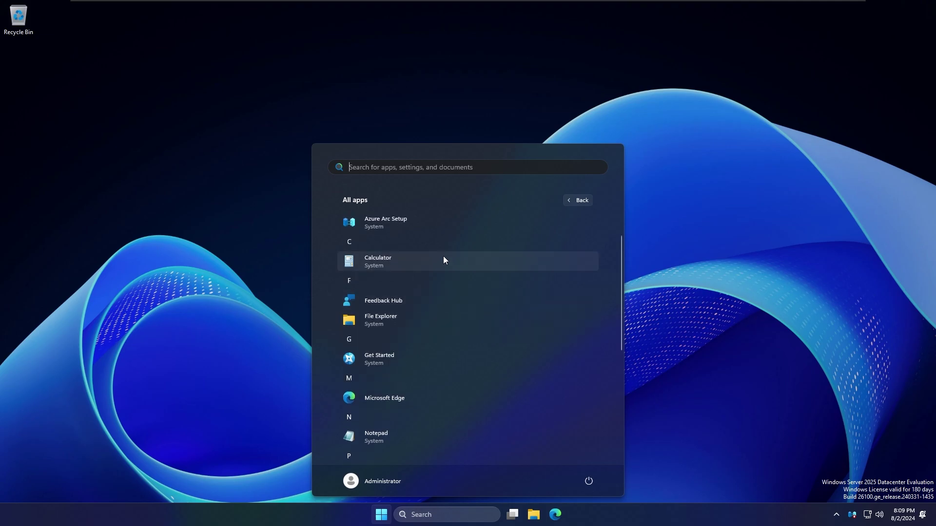
pyautogui.click(421, 167)
pyautogui.write('cont')
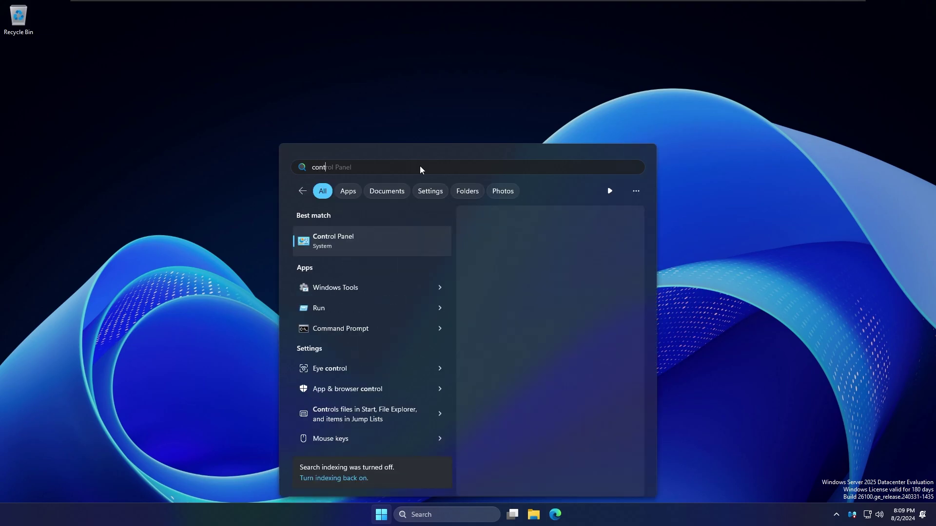
pyautogui.press('Return')
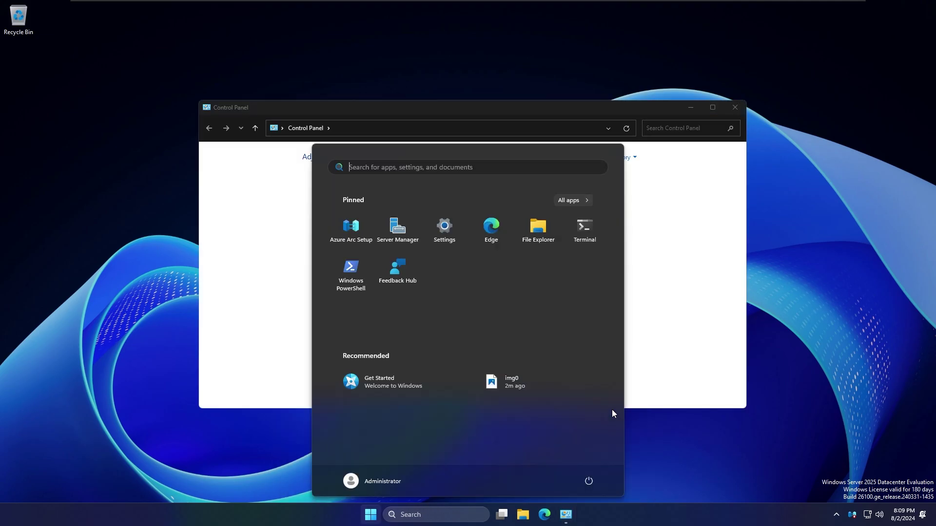
pyautogui.click(731, 111)
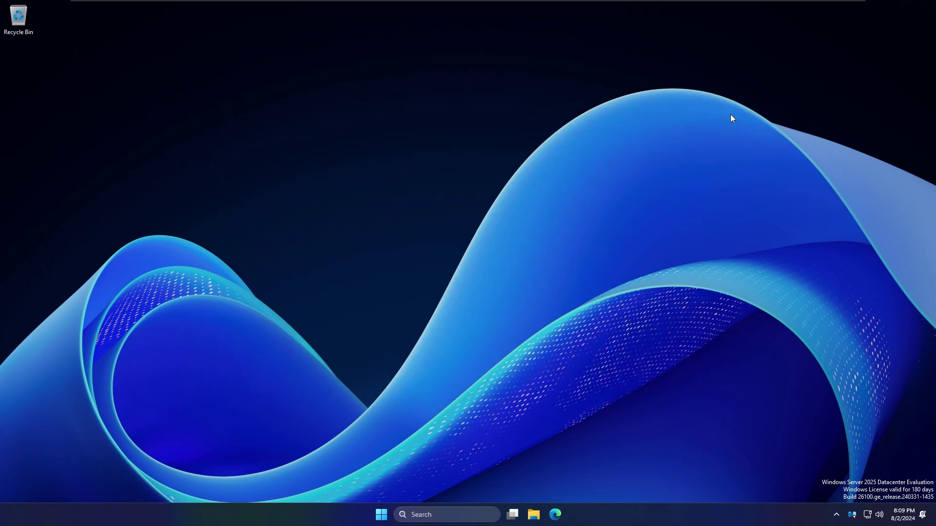
# Open Snipping Tool from the list of all installed apps, view its options without changing them, and close it
pyautogui.press('super')
pyautogui.click(569, 200)
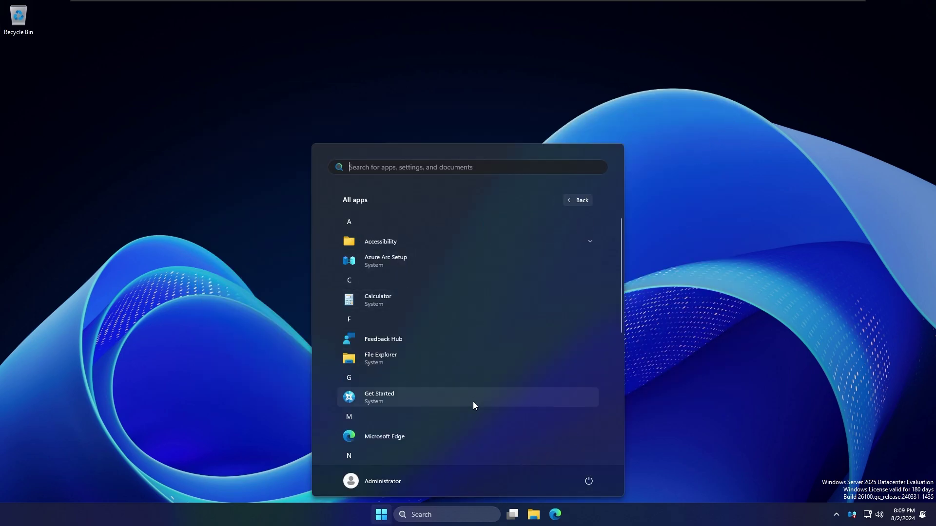
pyautogui.scroll(-8, 475, 407)
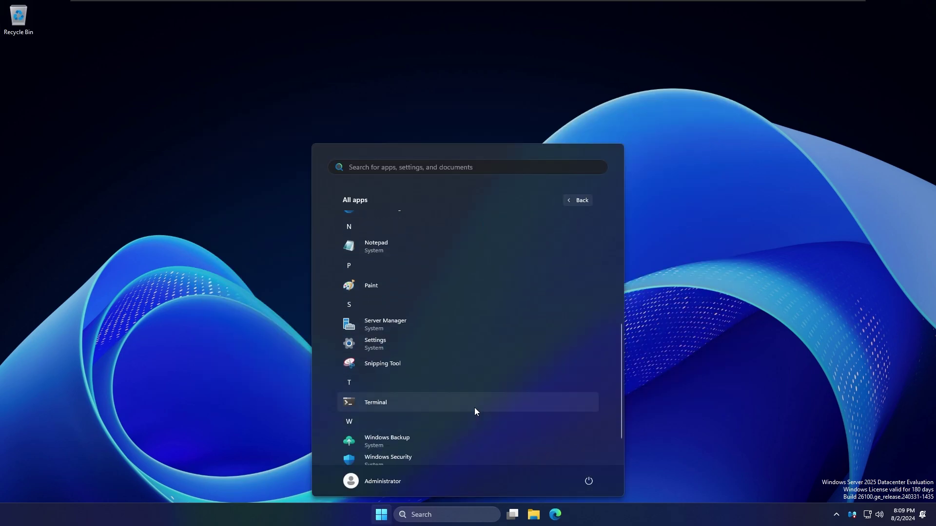
pyautogui.click(411, 357)
pyautogui.click(567, 118)
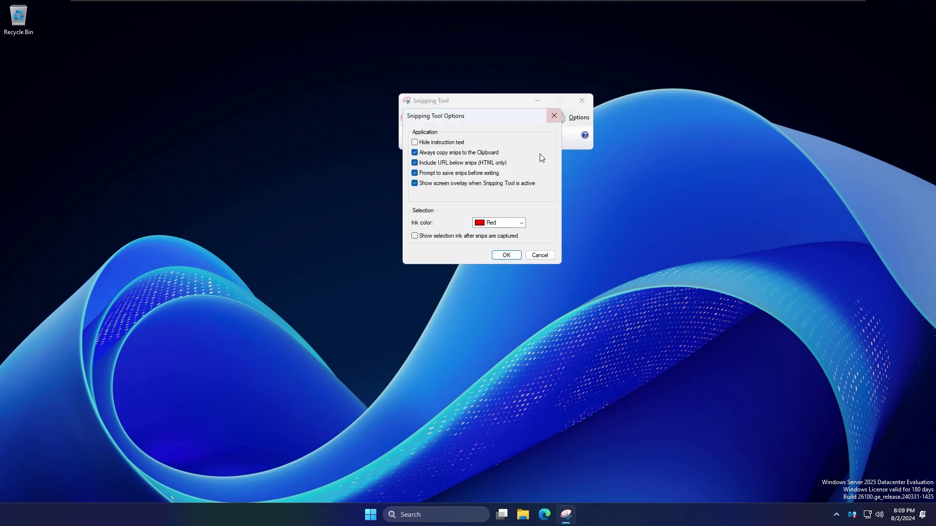
pyautogui.click(537, 258)
pyautogui.hotkey('alt', 'F4')
pyautogui.moveTo(476, 178); pyautogui.dragTo(538, 298)
pyautogui.click(671, 93)
pyautogui.click(592, 232)
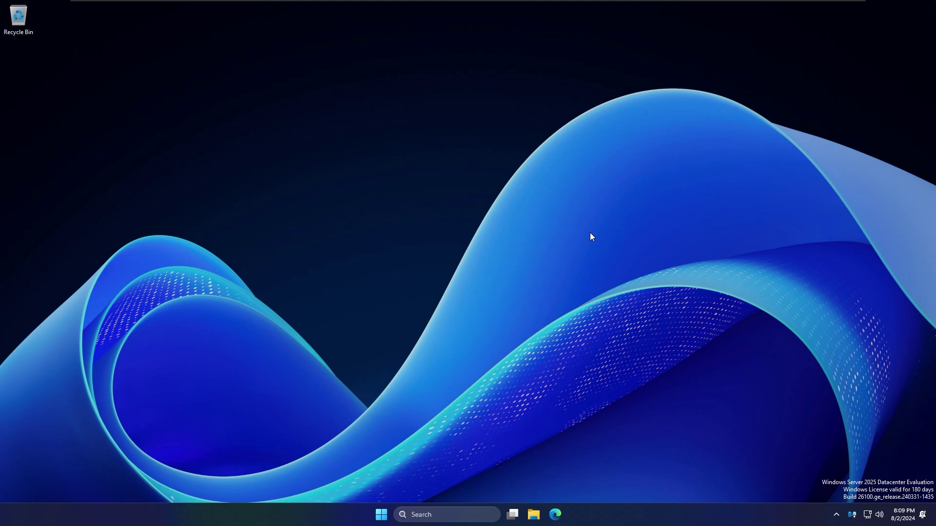
# Open Terminal from the list of all installed apps, move its window, dismiss the default terminal notice, and close it
pyautogui.press('super')
pyautogui.click(578, 204)
pyautogui.scroll(-6, 377, 373)
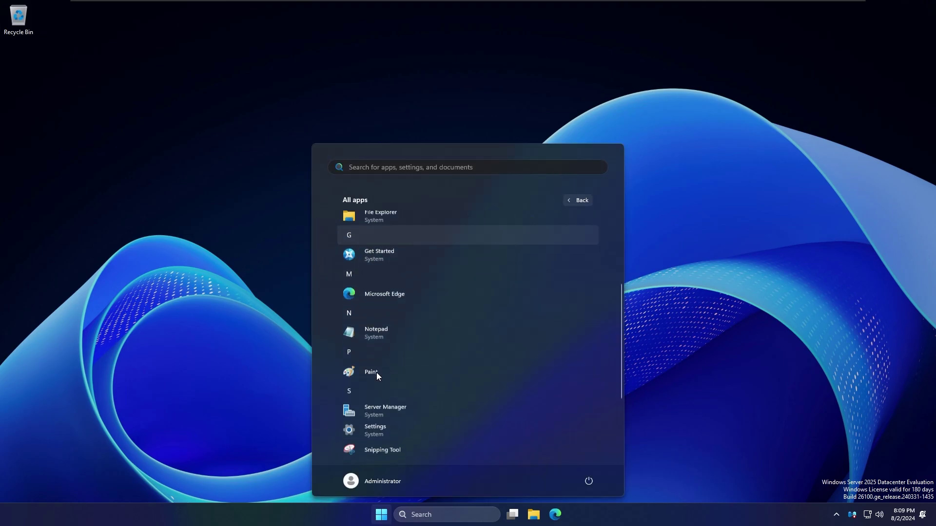
pyautogui.click(376, 352)
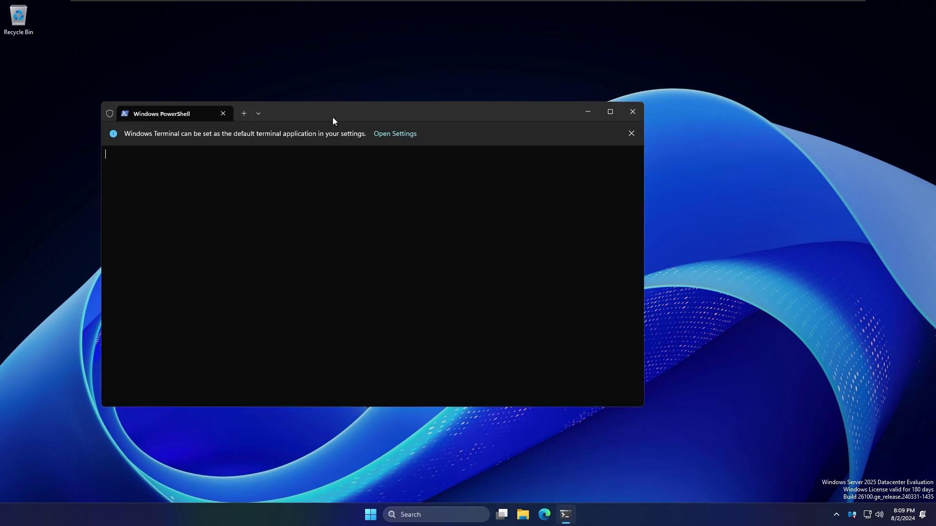
pyautogui.moveTo(332, 117); pyautogui.dragTo(455, 104)
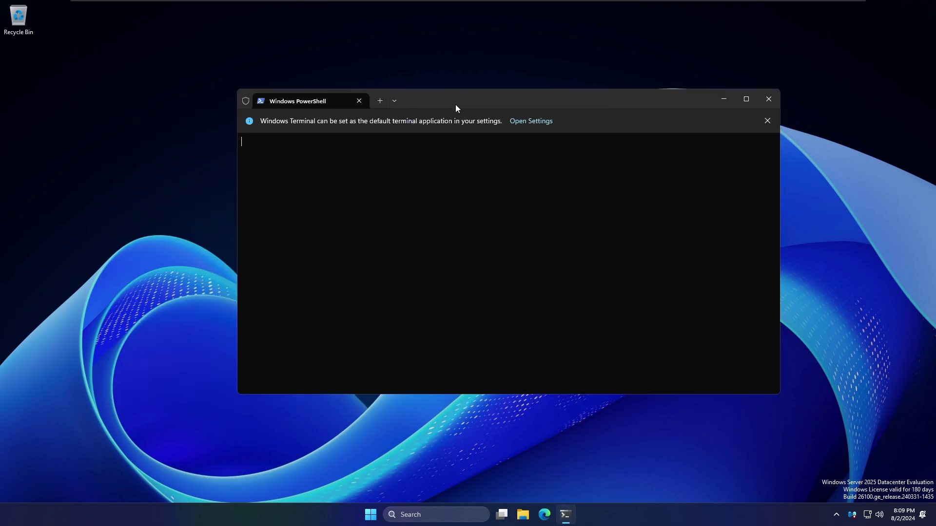
pyautogui.click(767, 121)
pyautogui.click(769, 99)
# Open Command Prompt through the Run dialog, reposition its window, and close it
pyautogui.press('super+r')
pyautogui.press('Return')
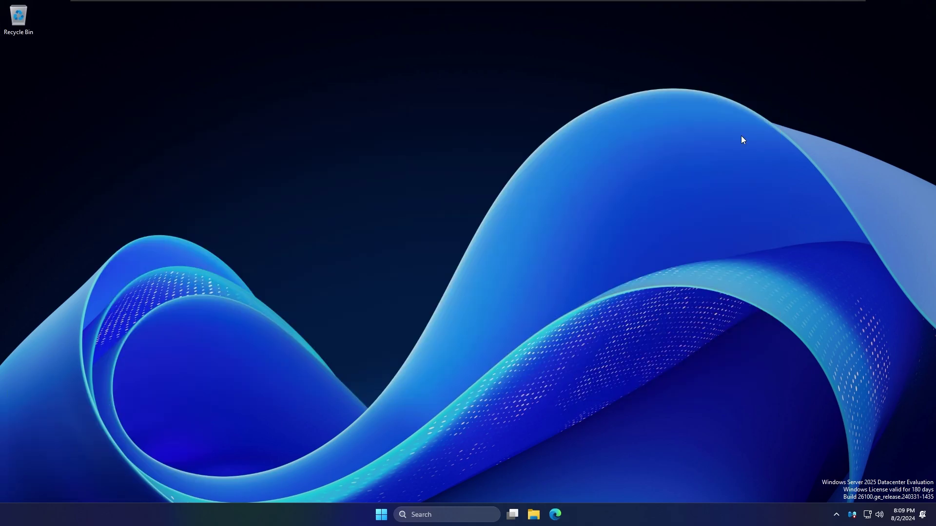
pyautogui.moveTo(326, 29); pyautogui.dragTo(617, 138)
pyautogui.click(843, 129)
# Open Windows Tools from the end of the list of all installed apps
pyautogui.press('super')
pyautogui.click(576, 197)
pyautogui.scroll(-1, 510, 336)
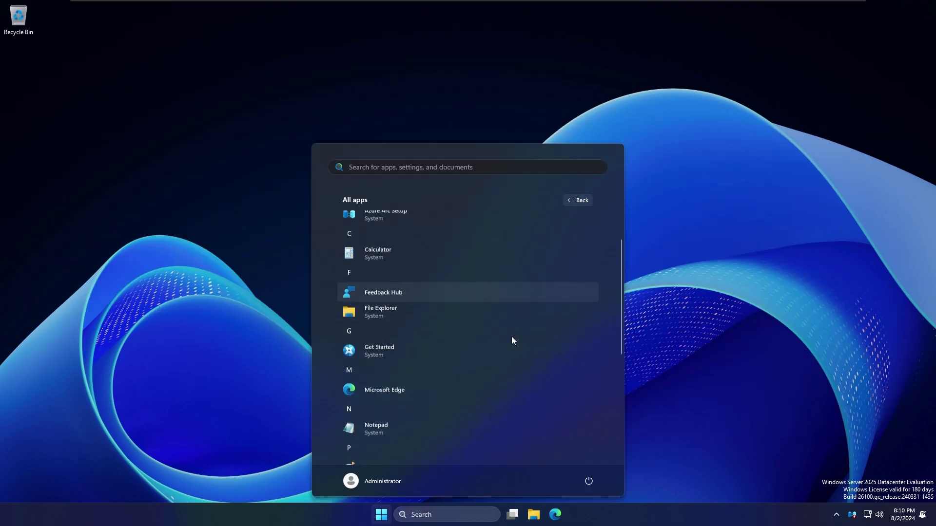
pyautogui.scroll(-5, 511, 341)
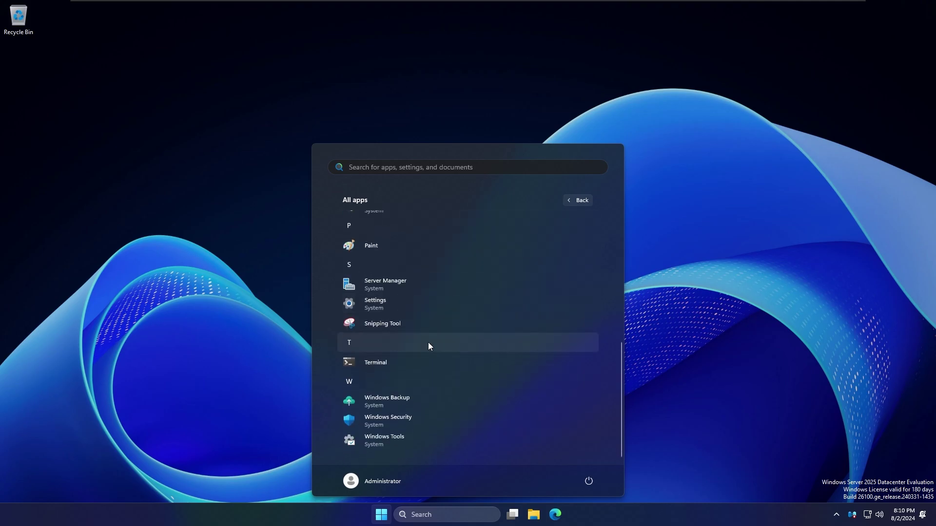
pyautogui.click(420, 441)
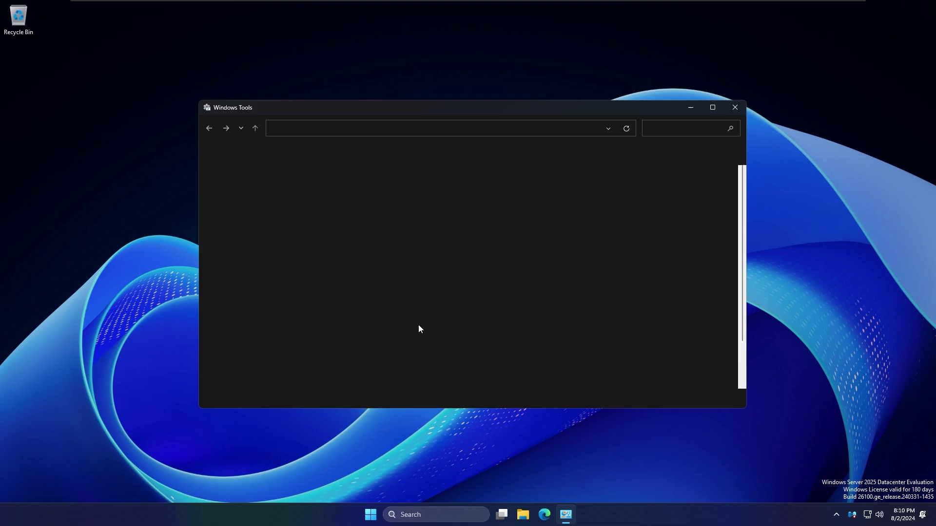
# Launch Task Manager from Windows Tools, close the Windows Tools window, and move Task Manager to the middle of the desktop
pyautogui.scroll(-1, 497, 267)
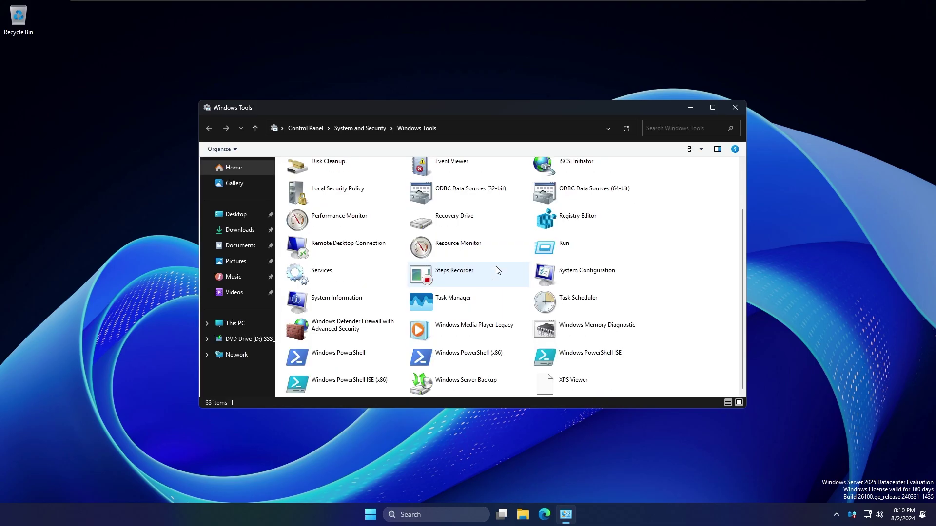
pyautogui.click(476, 309)
pyautogui.doubleClick(477, 308)
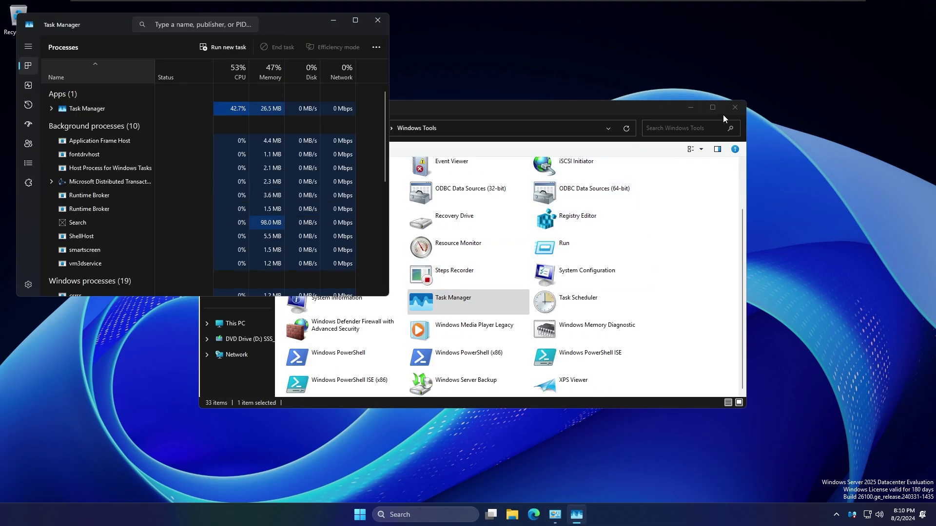
pyautogui.click(734, 107)
pyautogui.moveTo(310, 27); pyautogui.dragTo(686, 104)
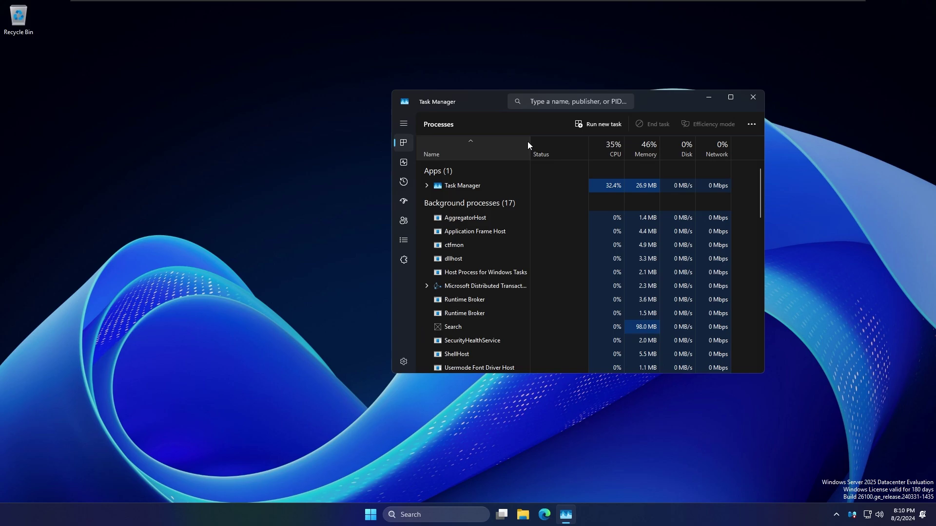
# Change the CPU performance graph in Task Manager to show logical processors
pyautogui.click(403, 163)
pyautogui.rightClick(707, 239)
pyautogui.moveTo(736, 242)
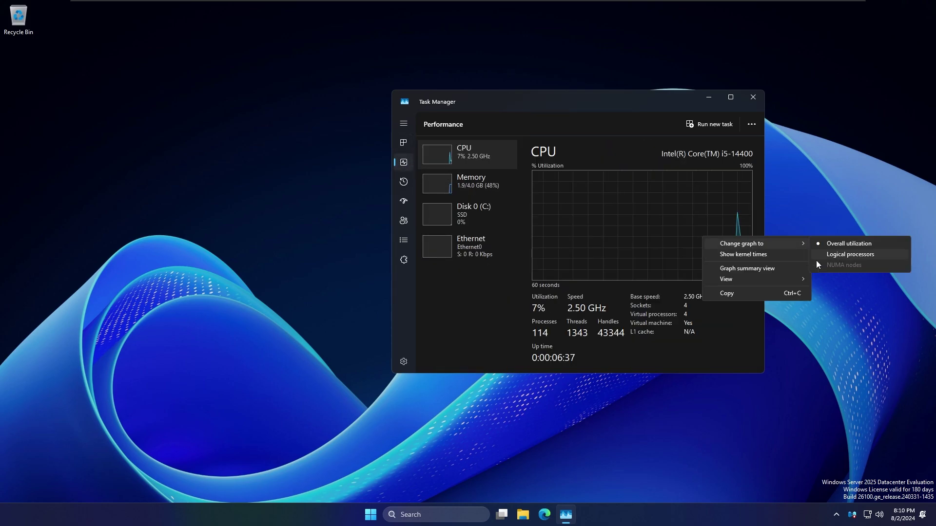
pyautogui.click(851, 253)
# Examine Task Manager's process list, app history, and the performance details for Ethernet, Disk 0, memory and CPU
pyautogui.click(404, 142)
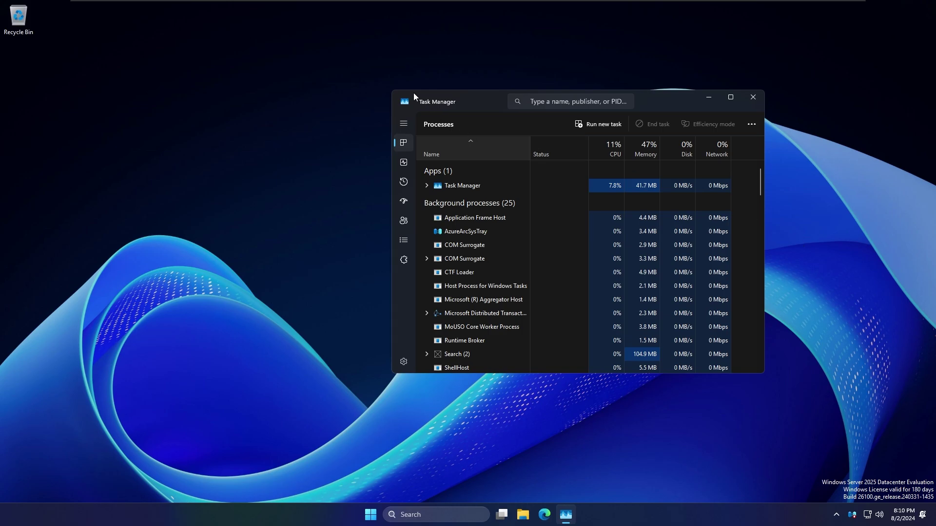
pyautogui.moveTo(425, 113); pyautogui.dragTo(437, 116)
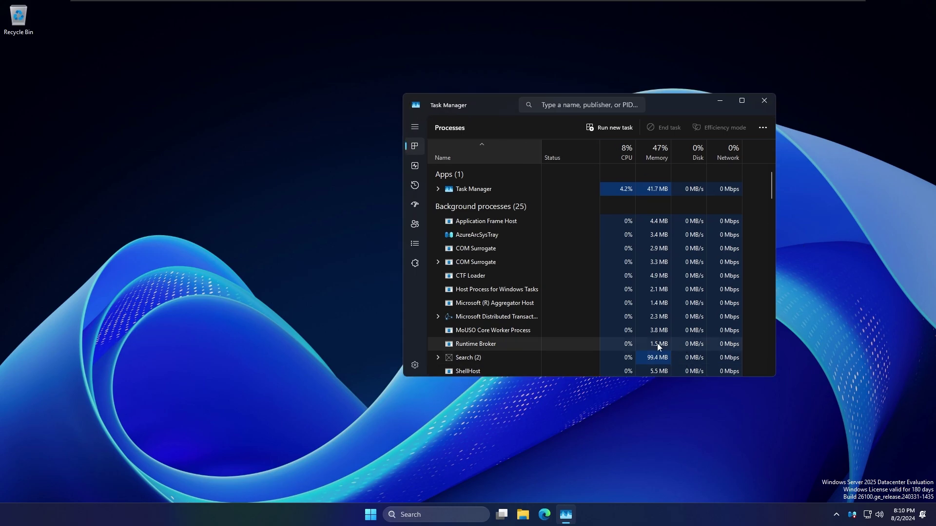
pyautogui.click(415, 166)
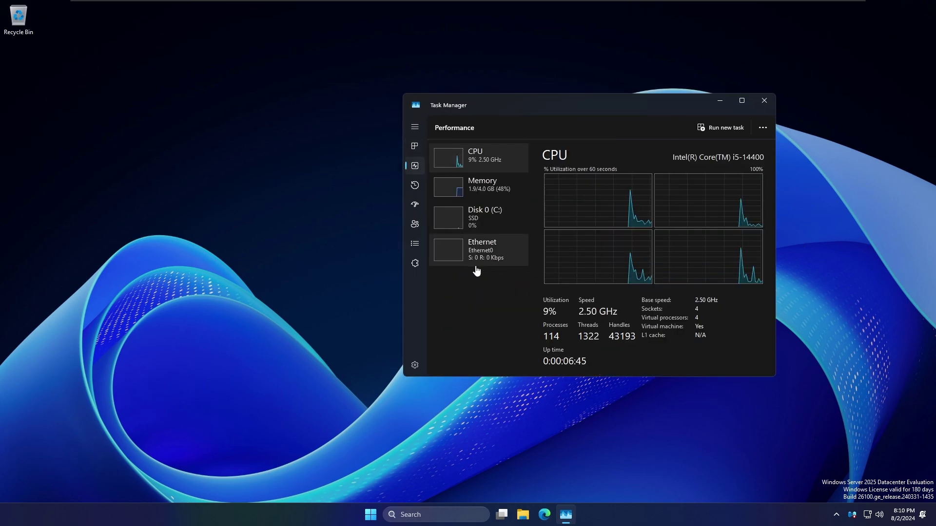
pyautogui.click(479, 244)
pyautogui.click(472, 222)
pyautogui.click(481, 246)
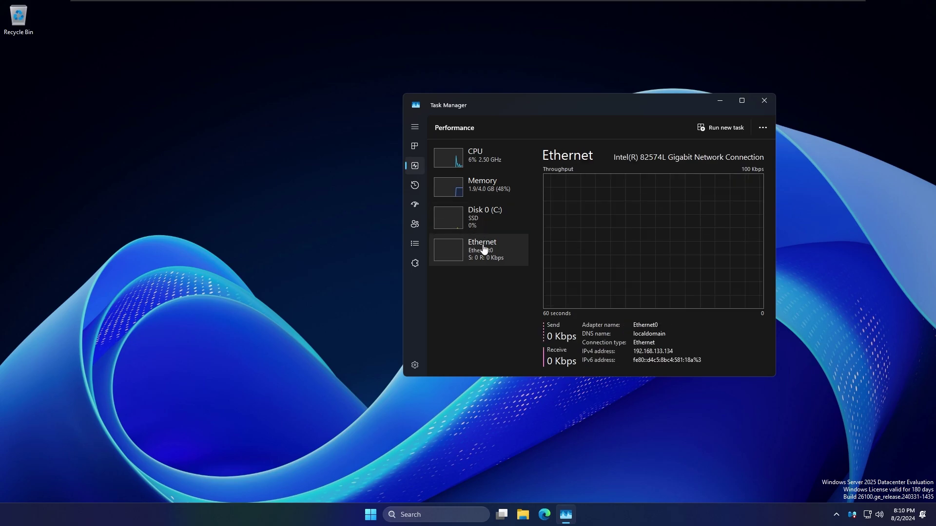
pyautogui.click(473, 222)
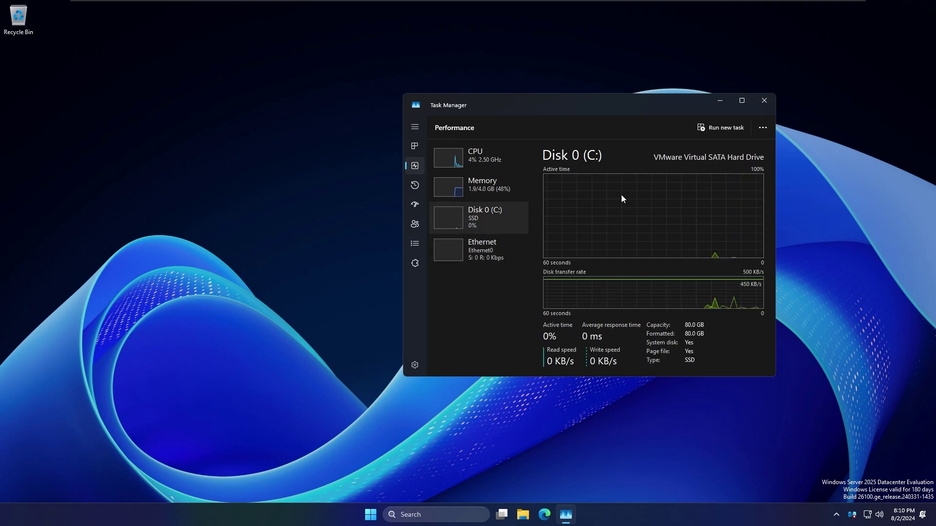
pyautogui.click(466, 241)
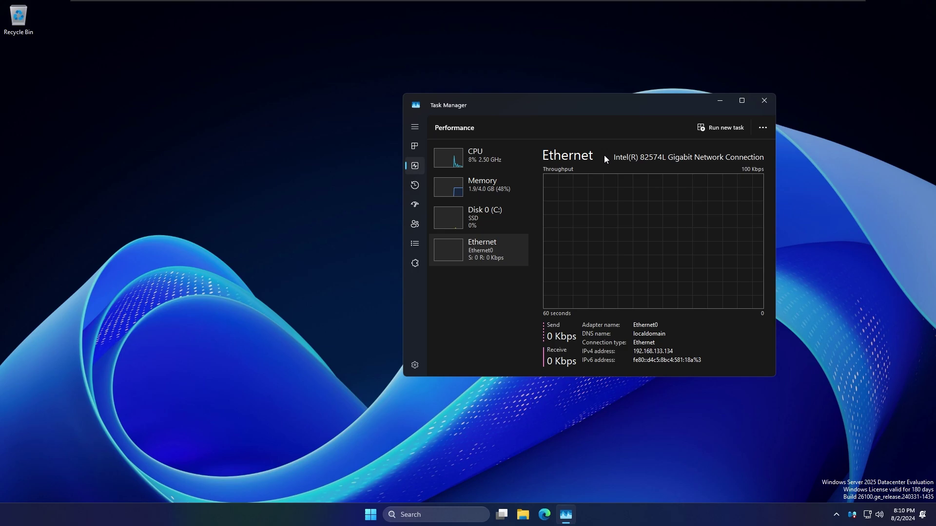
pyautogui.click(464, 184)
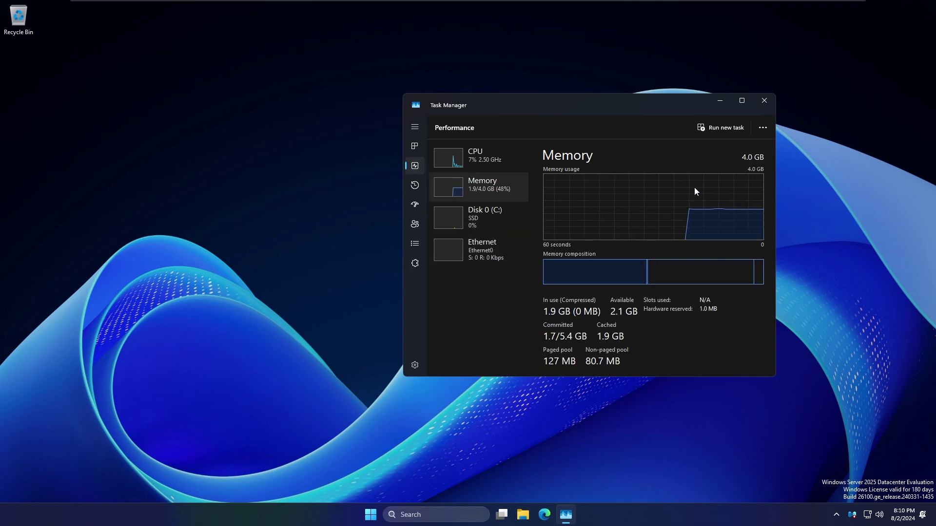
pyautogui.click(455, 166)
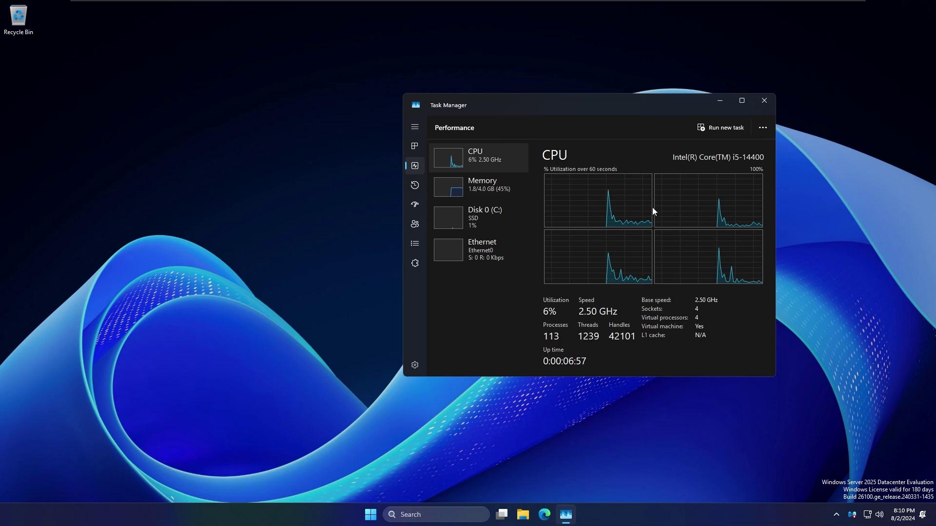
pyautogui.rightClick(640, 198)
pyautogui.click(559, 186)
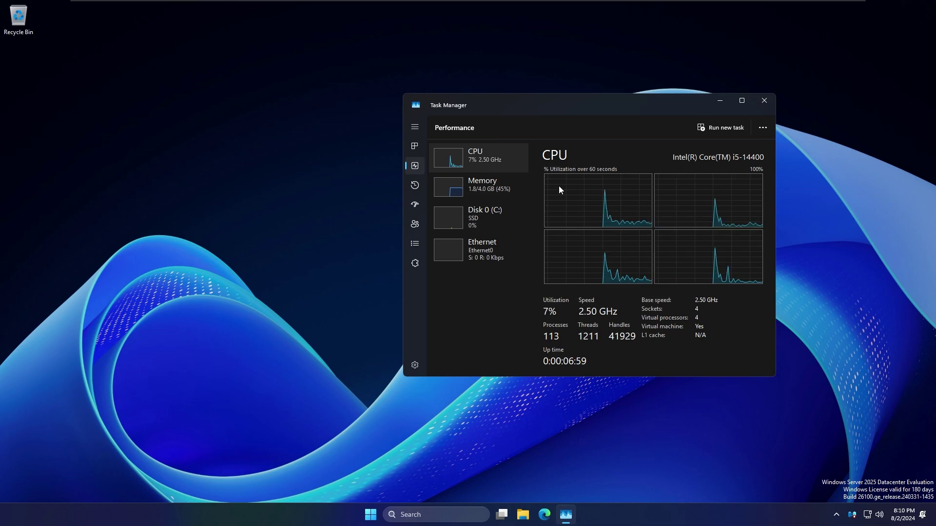
pyautogui.click(418, 184)
pyautogui.click(414, 166)
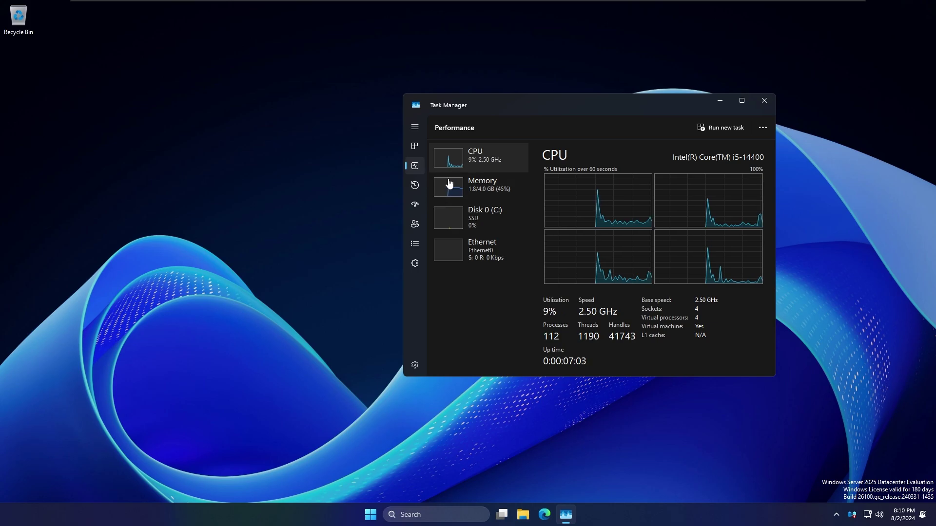
# Open the dialog for running a new task, cancel it, and close Task Manager
pyautogui.click(719, 127)
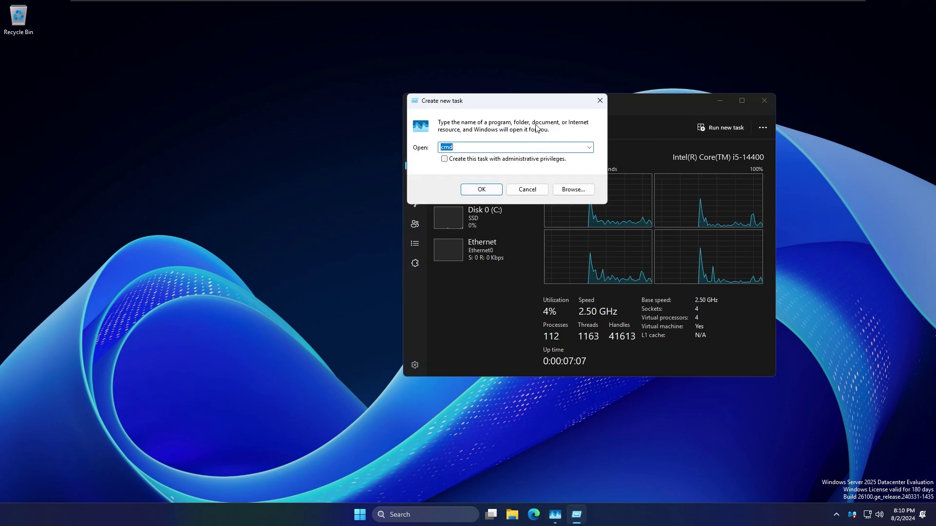
pyautogui.click(529, 189)
pyautogui.moveTo(657, 99); pyautogui.dragTo(594, 117)
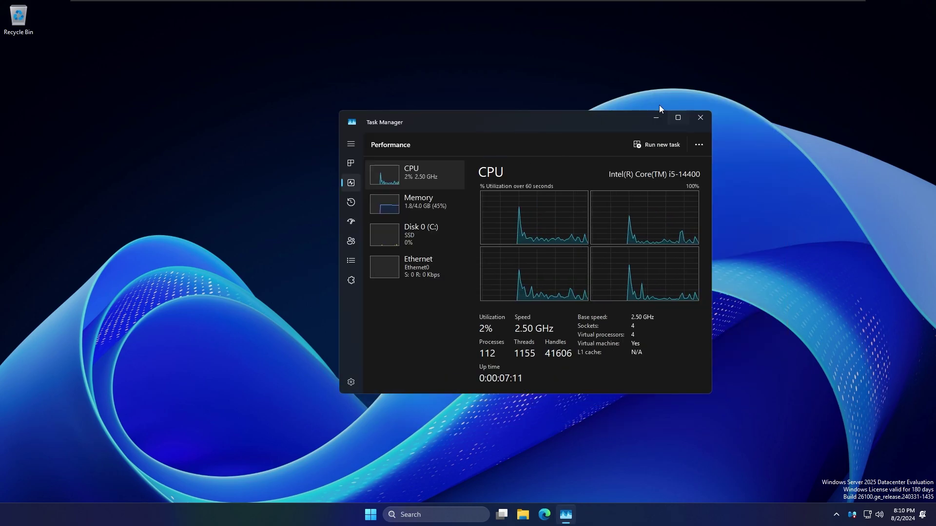
pyautogui.click(700, 118)
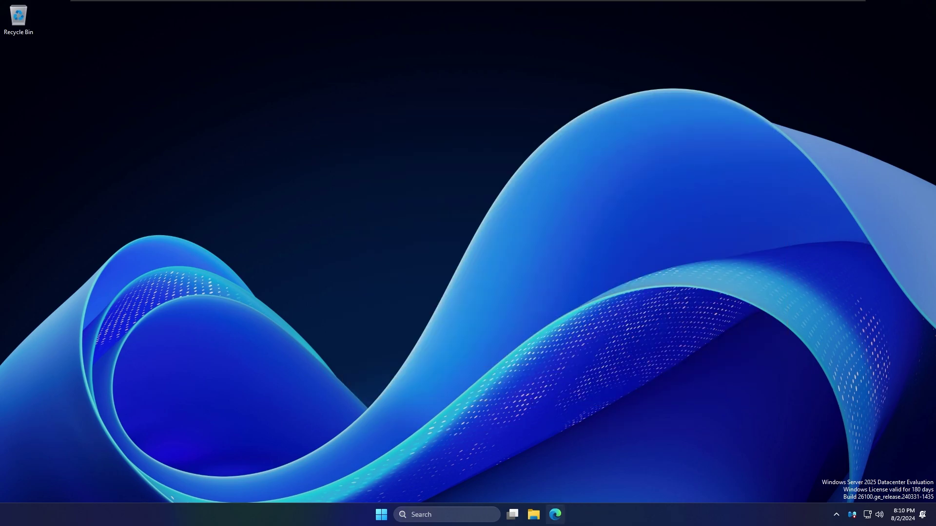
# Open File Explorer and browse through This PC and Local Disk (C:) to the Windows\SysWOW64 folder
pyautogui.click(534, 514)
pyautogui.click(407, 352)
pyautogui.click(392, 336)
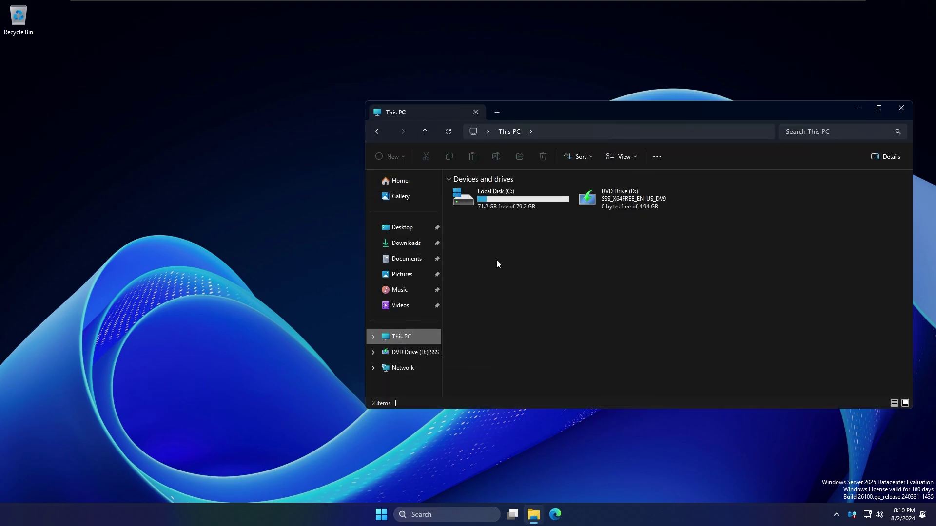
pyautogui.doubleClick(501, 206)
pyautogui.doubleClick(458, 246)
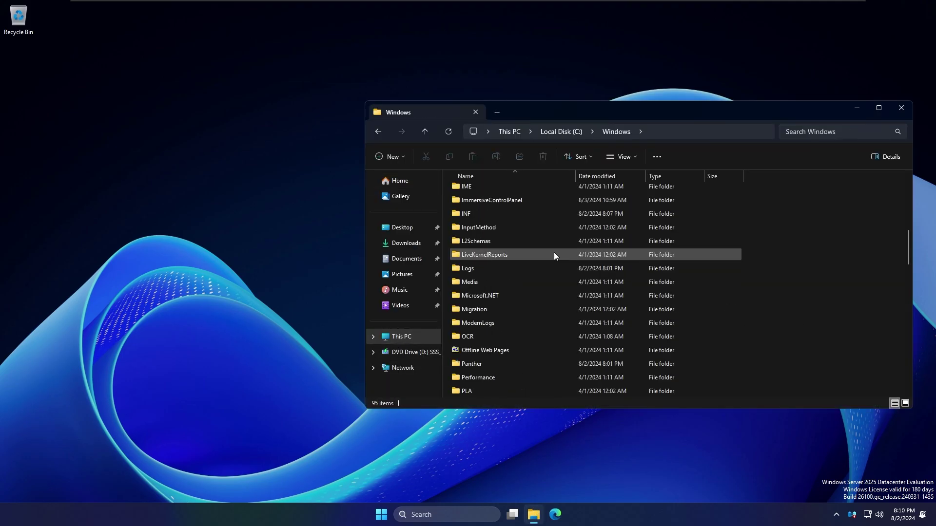
pyautogui.press('s')
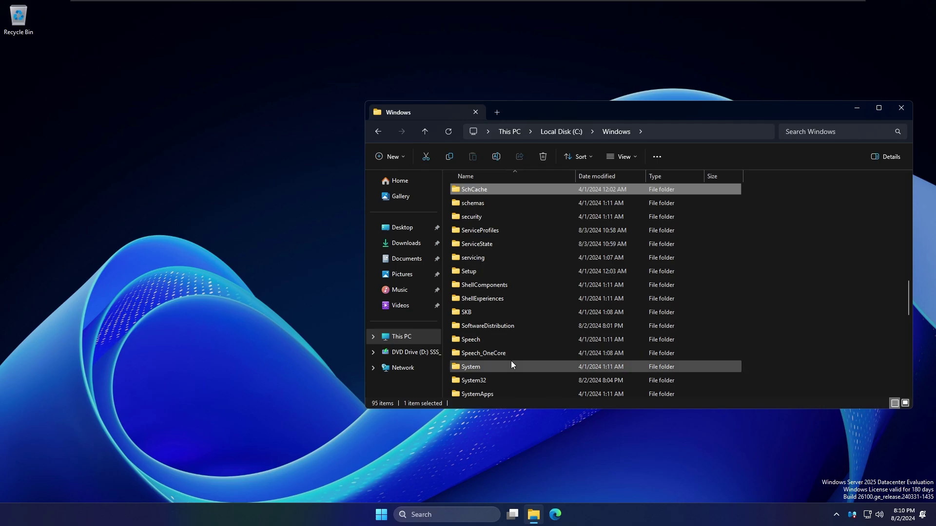
pyautogui.scroll(-3, 510, 365)
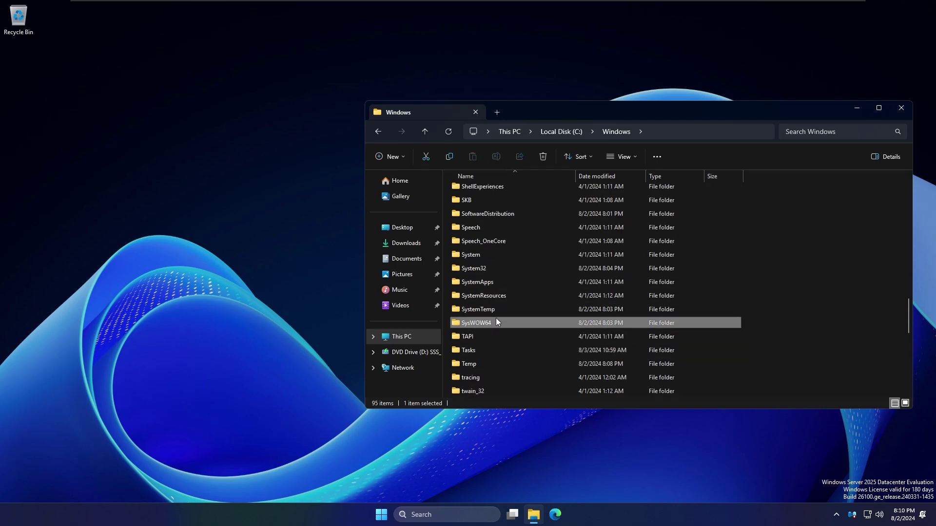
pyautogui.doubleClick(496, 322)
# Launch Task Manager from the folder path C:\Windows\SysWOW64\taskmgr
pyautogui.click(734, 128)
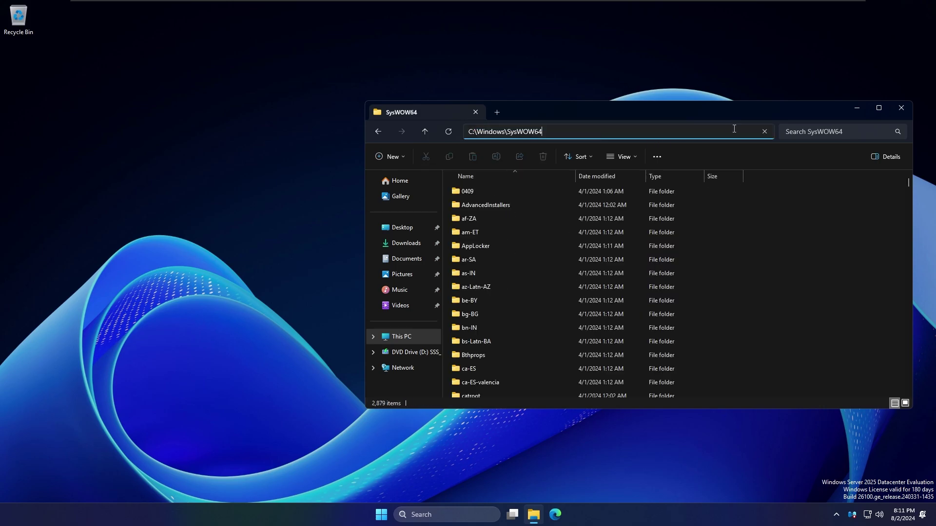
pyautogui.write('\\taskmgr')
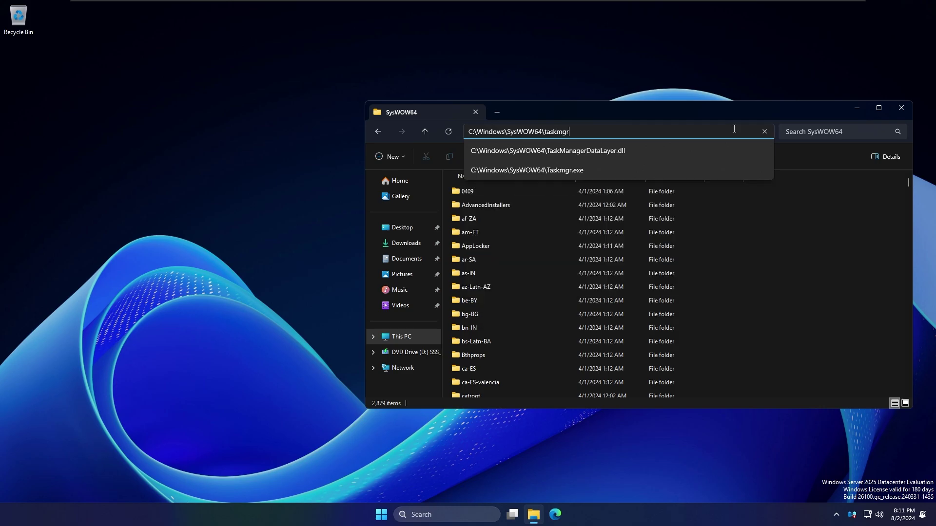
pyautogui.press('Return')
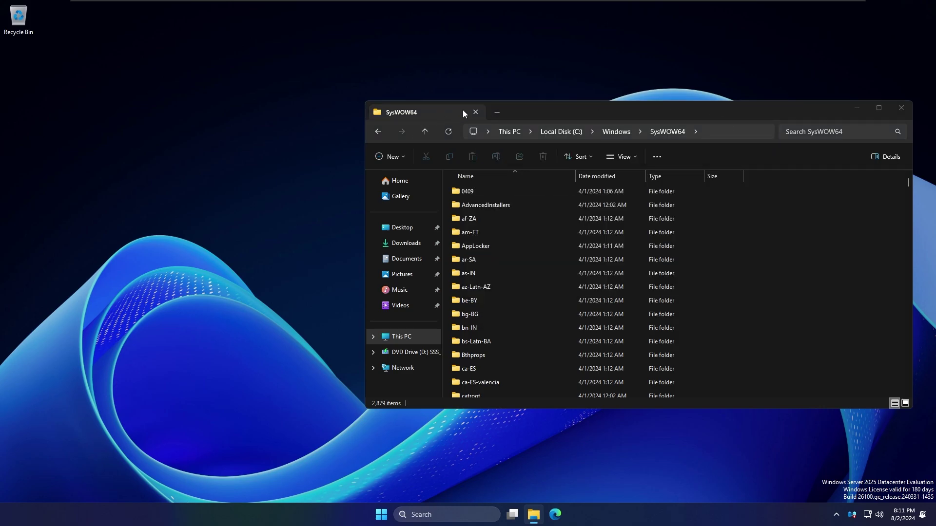
# Examine Task Manager's users, app history, details, performance and process pages, and close it along with File Explorer
pyautogui.click(390, 145)
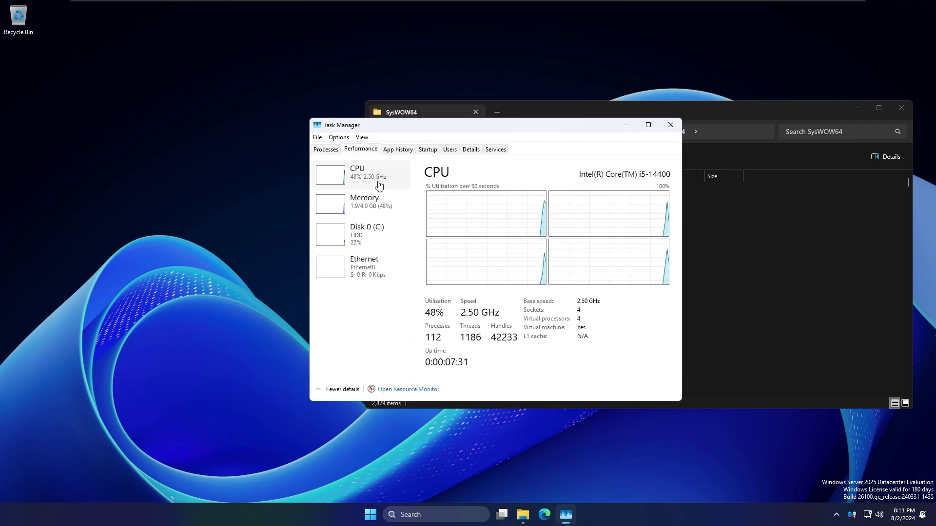
pyautogui.moveTo(386, 120); pyautogui.dragTo(314, 126)
pyautogui.click(379, 156)
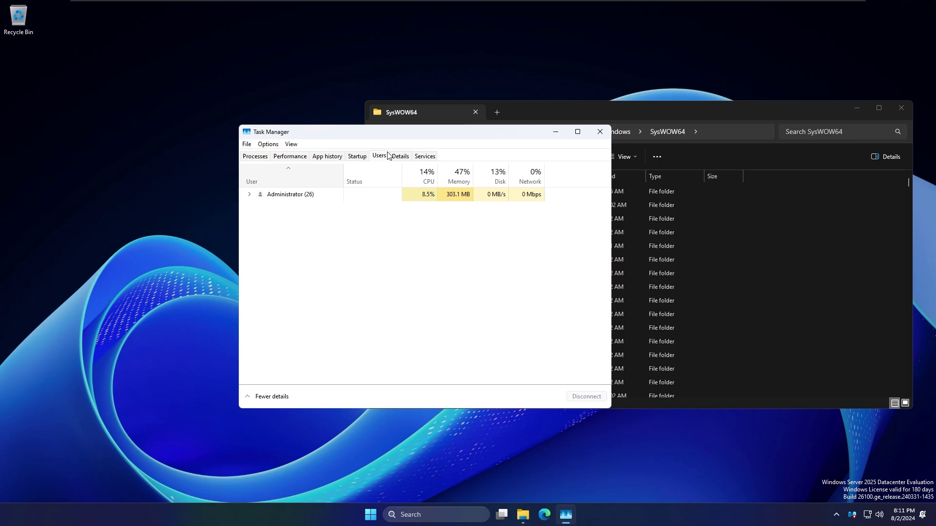
pyautogui.click(327, 156)
pyautogui.click(400, 156)
pyautogui.click(289, 156)
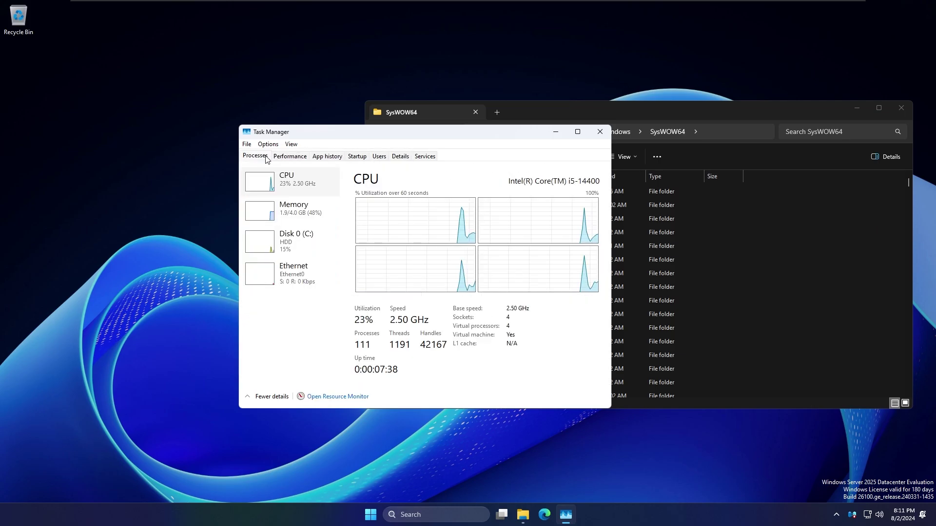
pyautogui.click(254, 156)
pyautogui.scroll(-5, 394, 224)
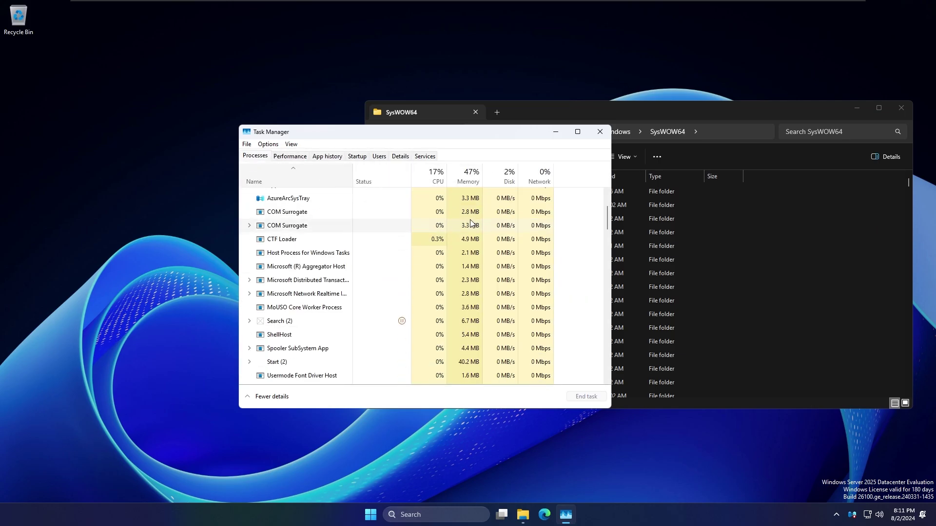
pyautogui.scroll(5, 439, 212)
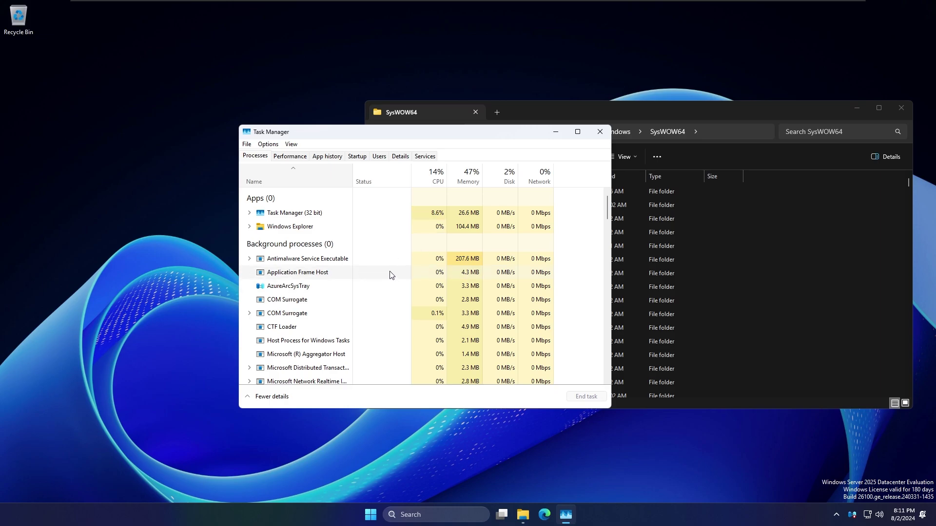
pyautogui.click(600, 131)
pyautogui.click(901, 108)
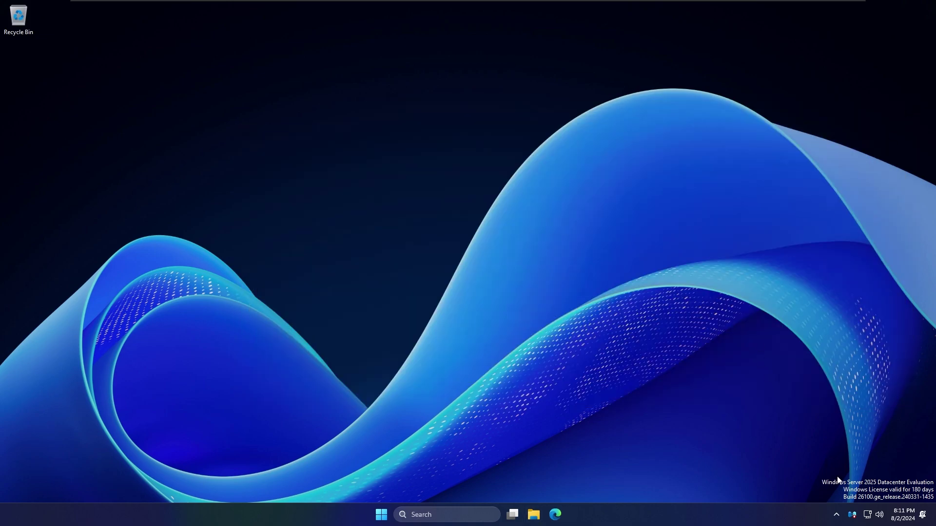
# Launch Azure Arc Setup, cancel the duplicate setup window, and start installing the Azure Connected Machine agent
pyautogui.click(851, 515)
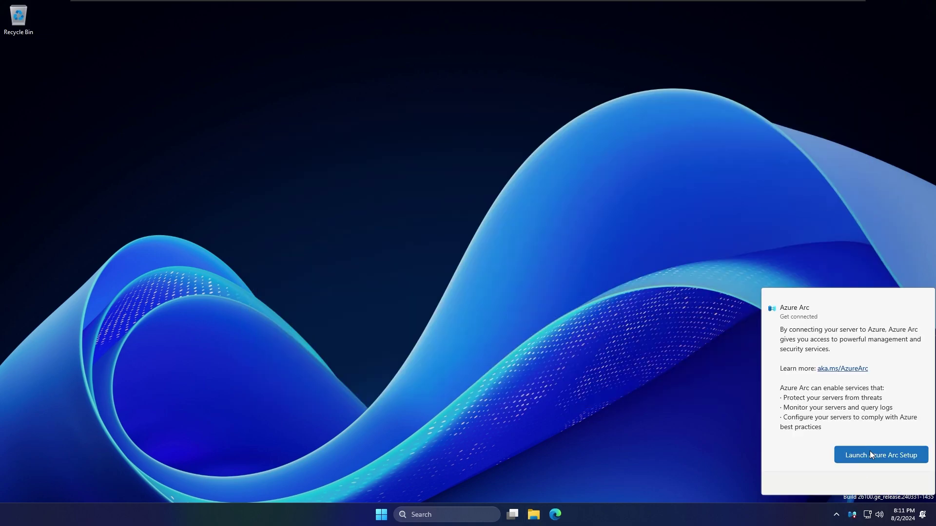
pyautogui.click(897, 451)
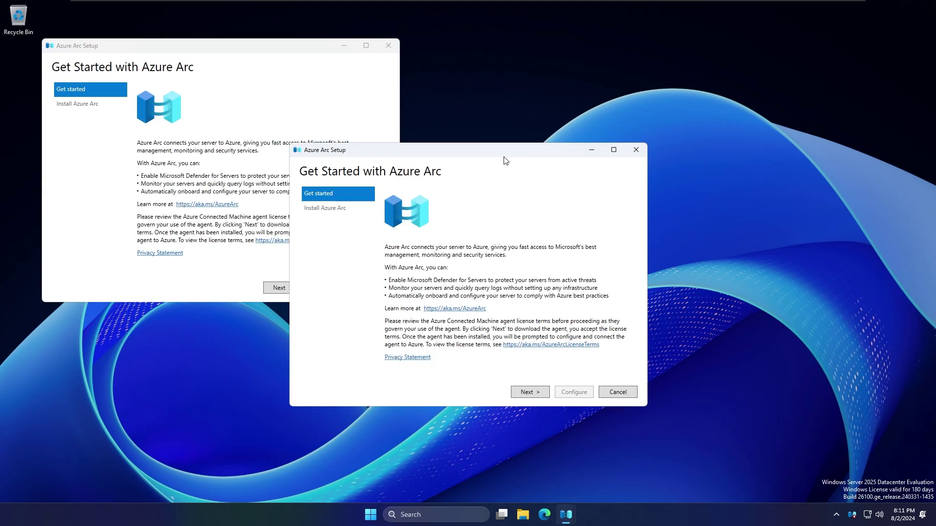
pyautogui.click(632, 395)
pyautogui.click(462, 291)
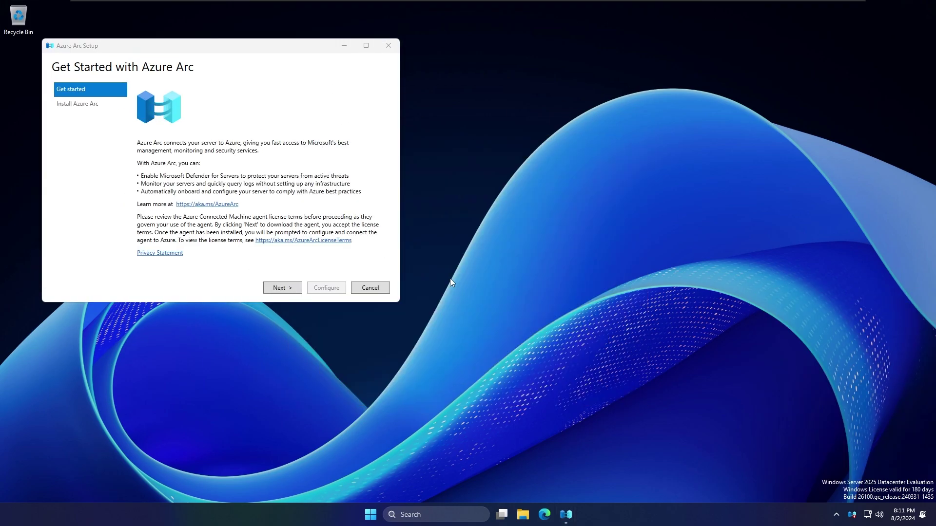
pyautogui.click(286, 287)
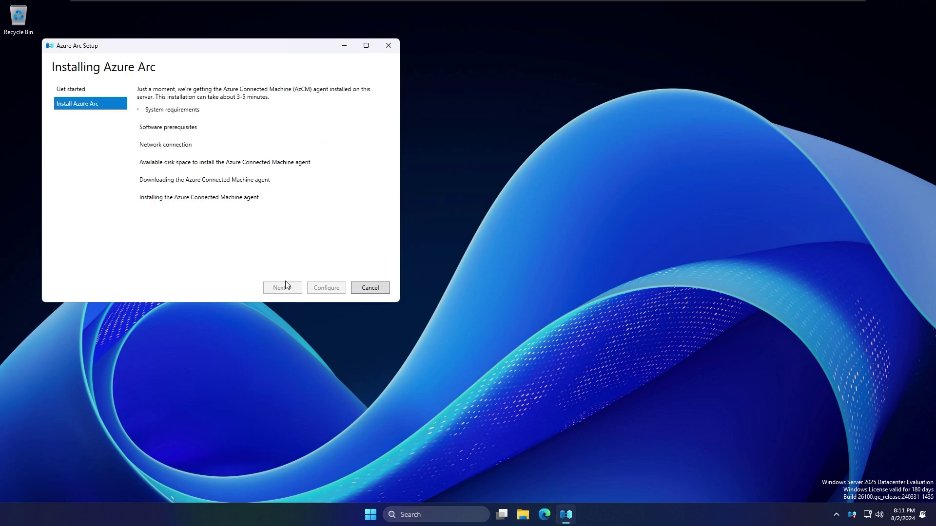
pyautogui.moveTo(273, 50); pyautogui.dragTo(458, 86)
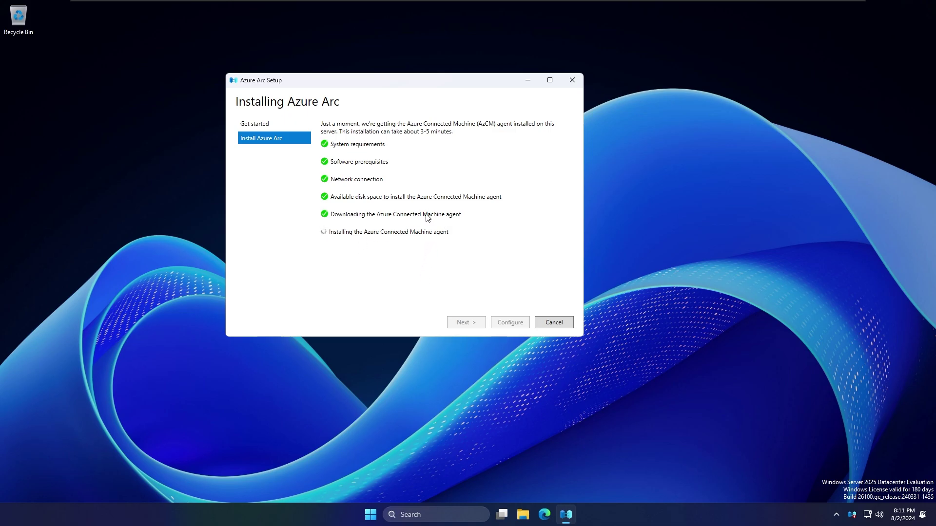
pyautogui.moveTo(426, 104); pyautogui.dragTo(437, 74)
# Open Server Manager in a restored, non-maximized window and dismiss the Windows Admin Center and Azure Arc message
pyautogui.click(369, 515)
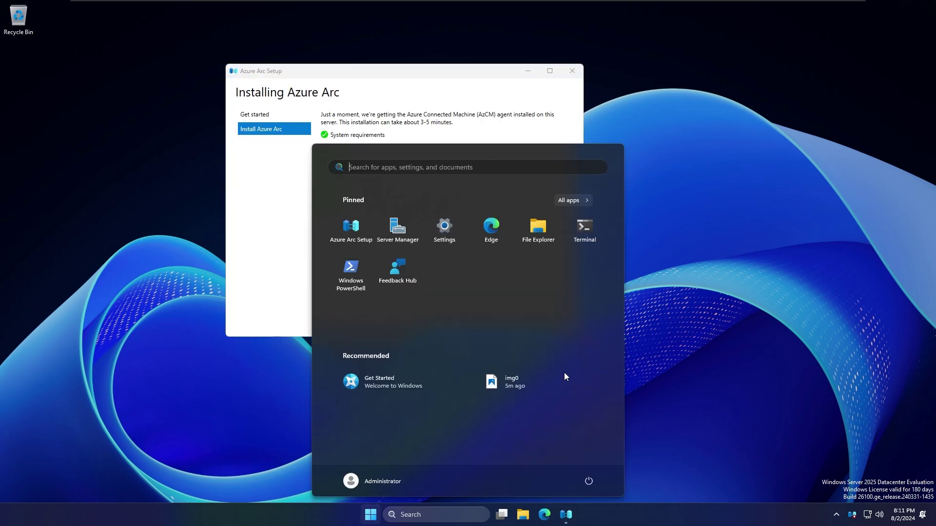
pyautogui.click(396, 230)
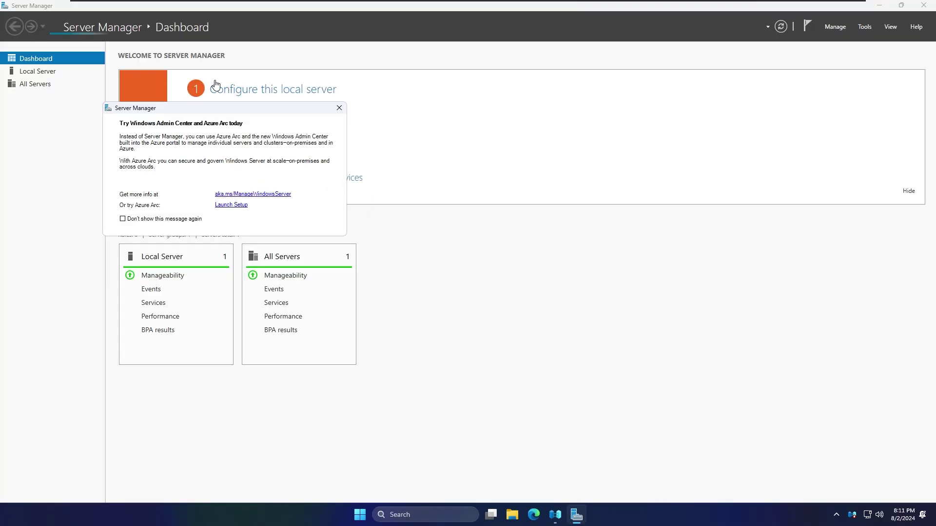
pyautogui.doubleClick(162, 6)
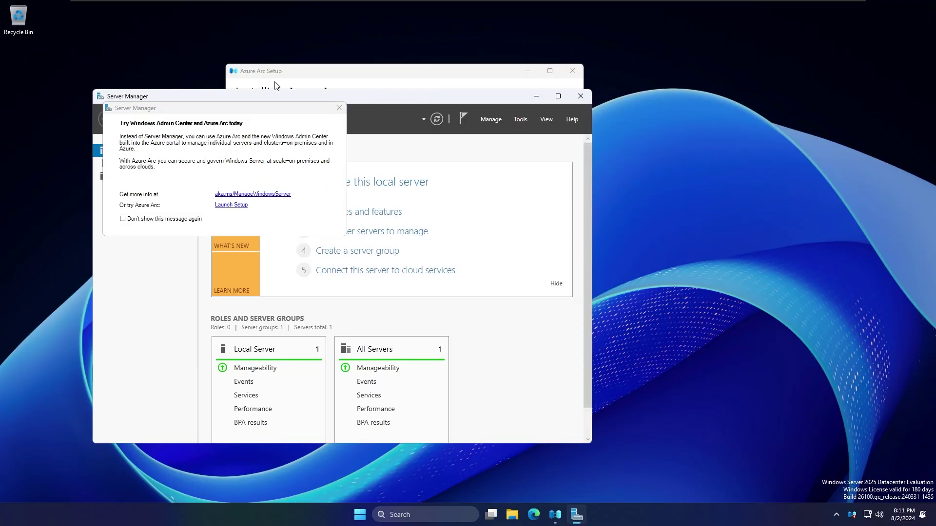
pyautogui.click(340, 108)
pyautogui.moveTo(244, 96); pyautogui.dragTo(446, 86)
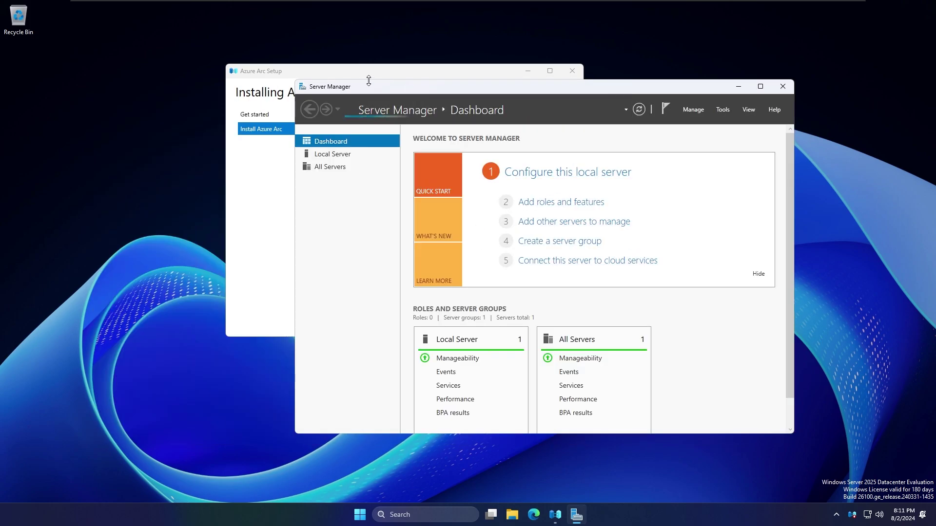
pyautogui.moveTo(369, 82); pyautogui.dragTo(367, 78)
# View Server Manager's Local Server page and return to the Dashboard to look over its contents
pyautogui.click(319, 152)
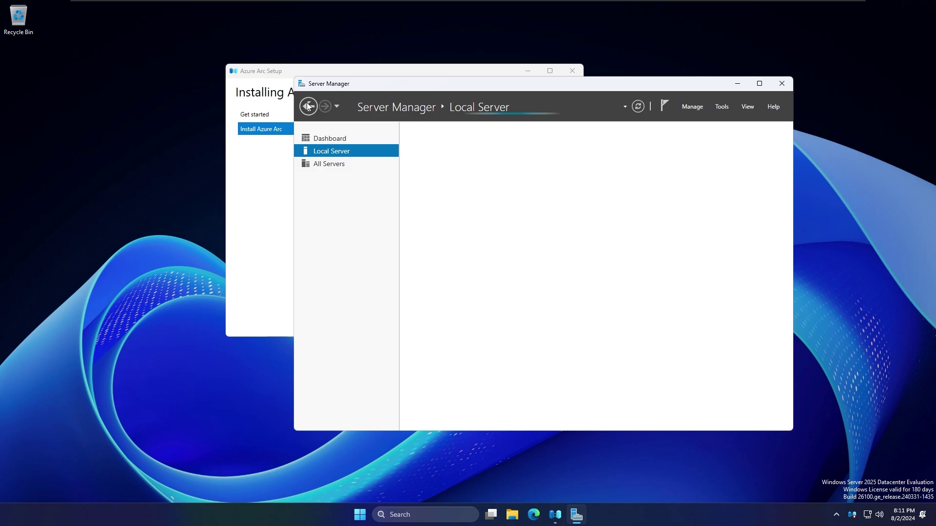
pyautogui.click(343, 139)
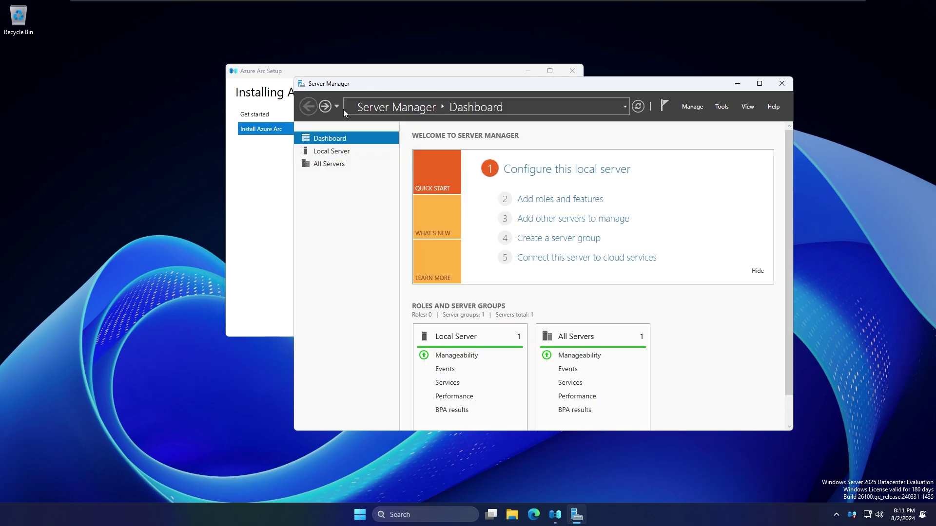
pyautogui.scroll(-1, 759, 272)
pyautogui.scroll(2, 664, 278)
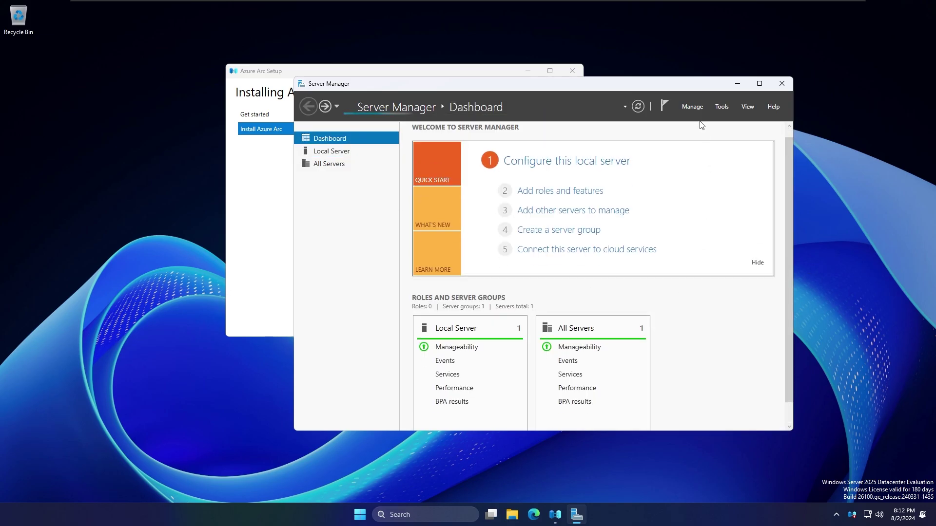
# View the About Server Manager information, dismiss it, and close Server Manager
pyautogui.rightClick(539, 87)
pyautogui.click(770, 107)
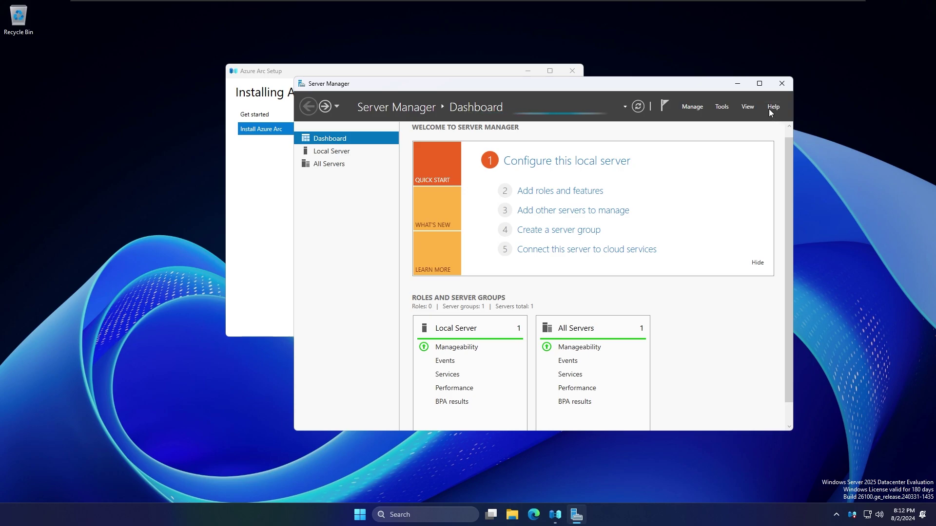
pyautogui.click(770, 107)
pyautogui.click(797, 171)
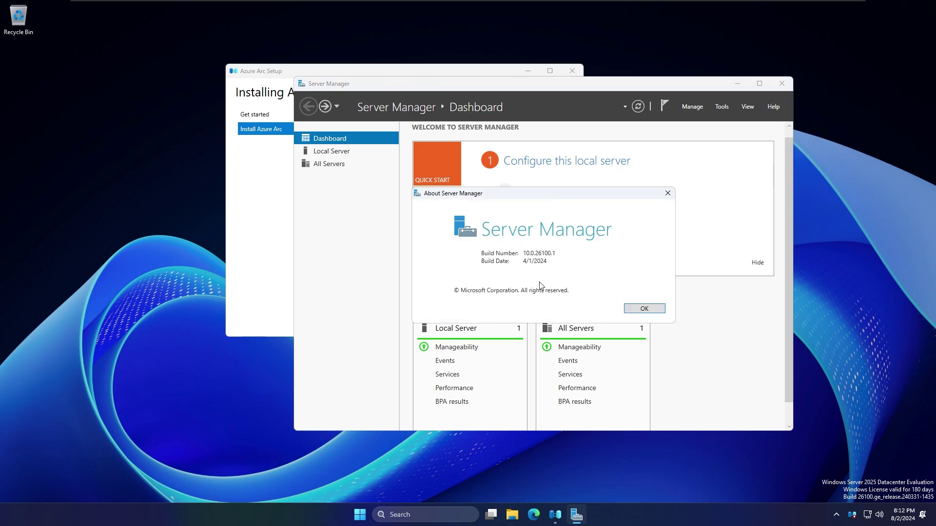
pyautogui.click(644, 308)
pyautogui.click(782, 84)
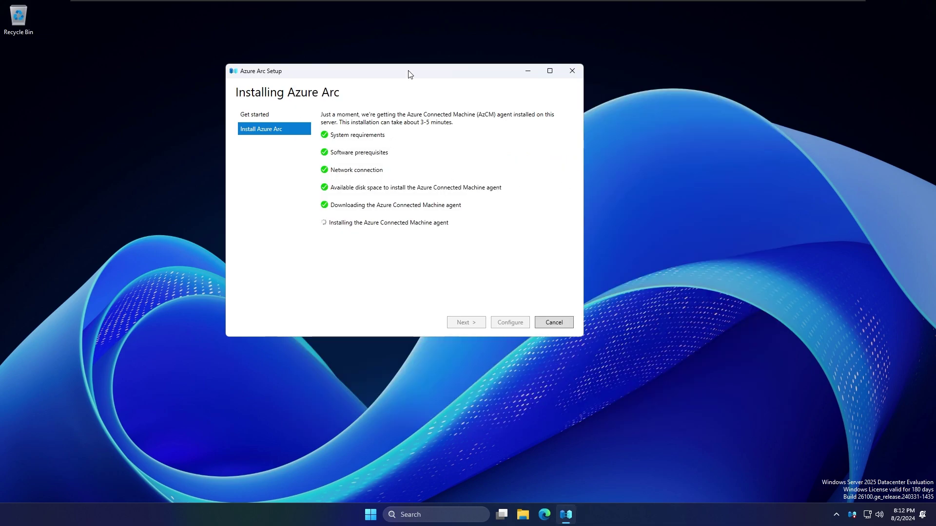
# Move the Azure Arc Setup window aside, then open Windows PowerShell and close it again
pyautogui.moveTo(410, 74); pyautogui.dragTo(578, 81)
pyautogui.click(372, 512)
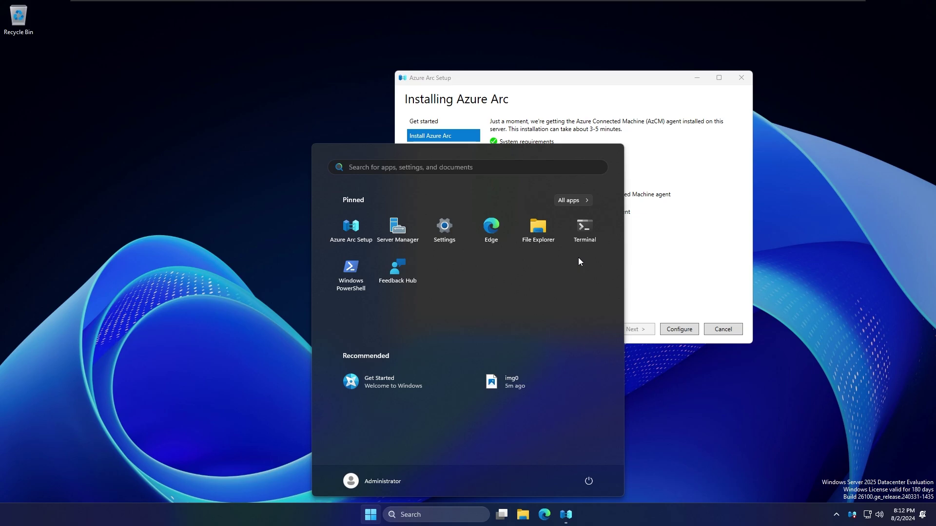
pyautogui.click(352, 269)
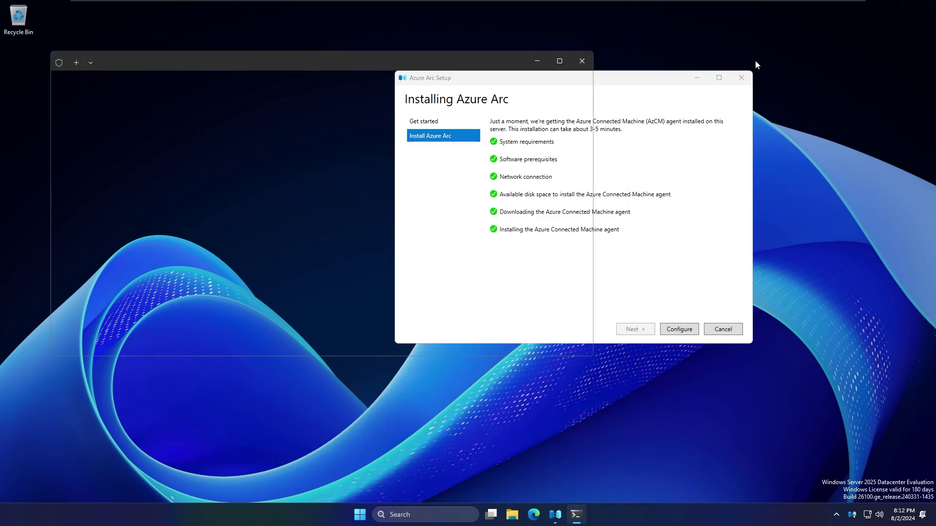
pyautogui.click(585, 55)
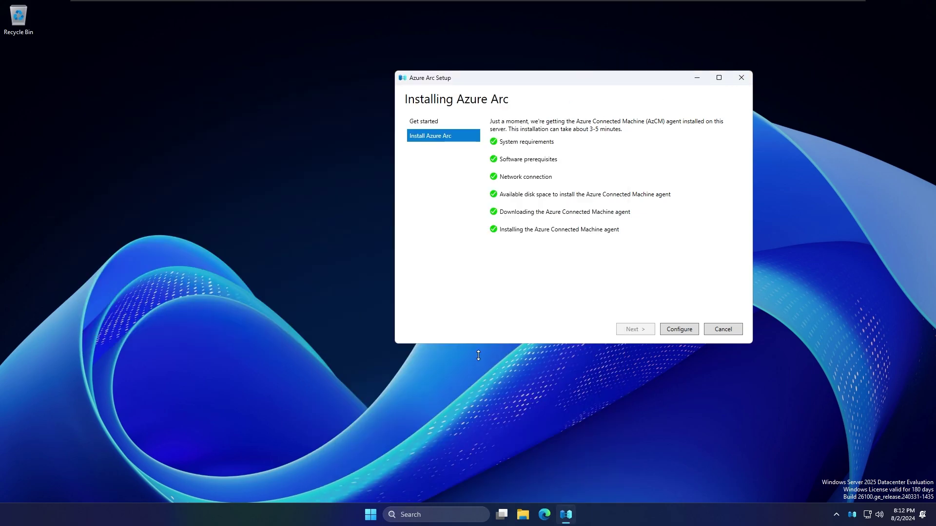
# Open the Azure Arc configuration wizard from the setup, view its first page, and close it
pyautogui.click(684, 328)
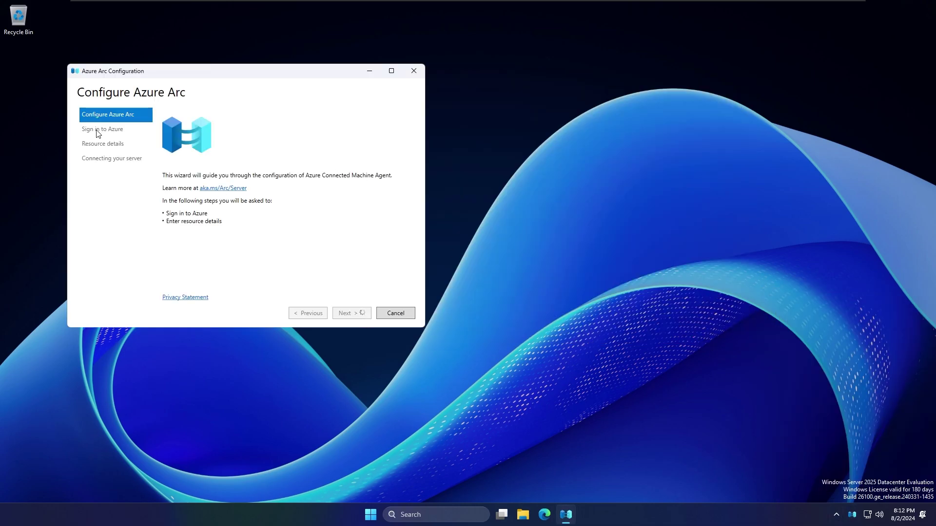
pyautogui.moveTo(354, 68); pyautogui.dragTo(496, 81)
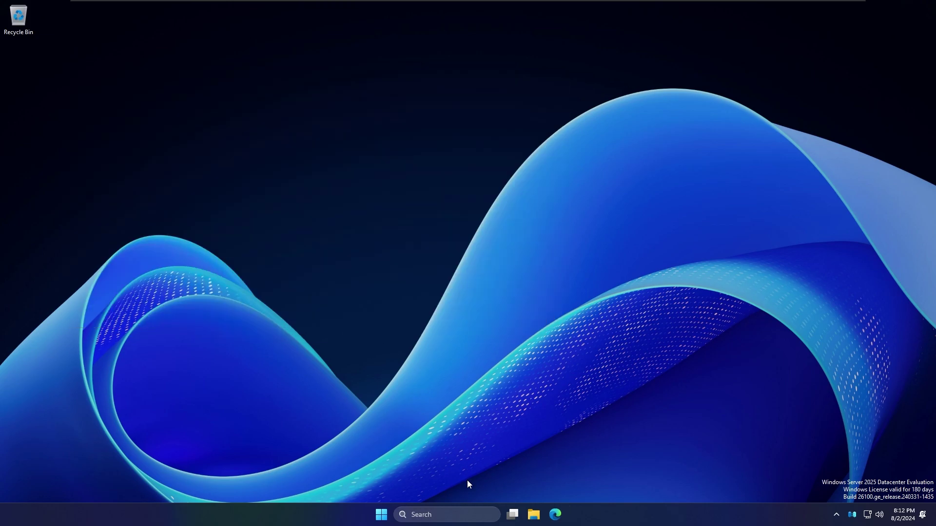
# Look through the Start menu's full list of installed apps, and bring up the desktop's context options
pyautogui.click(381, 514)
pyautogui.click(581, 198)
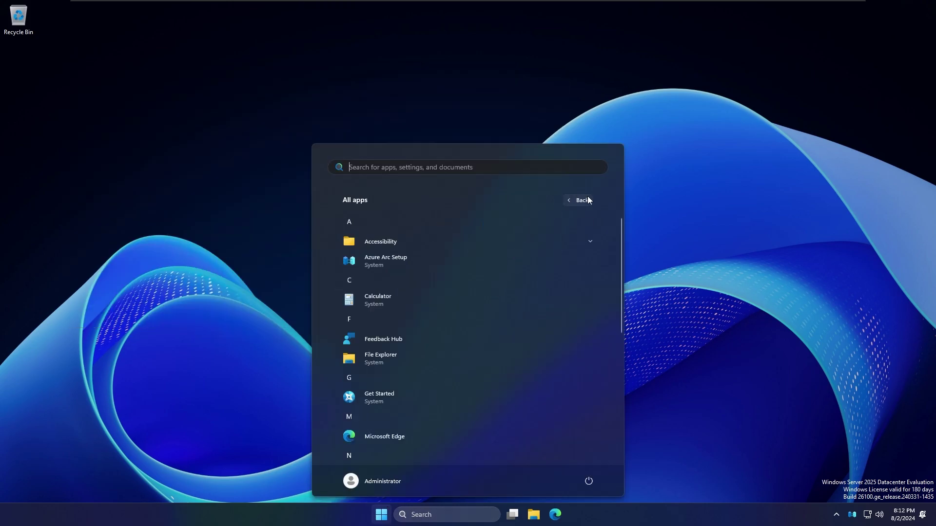
pyautogui.scroll(-8, 462, 362)
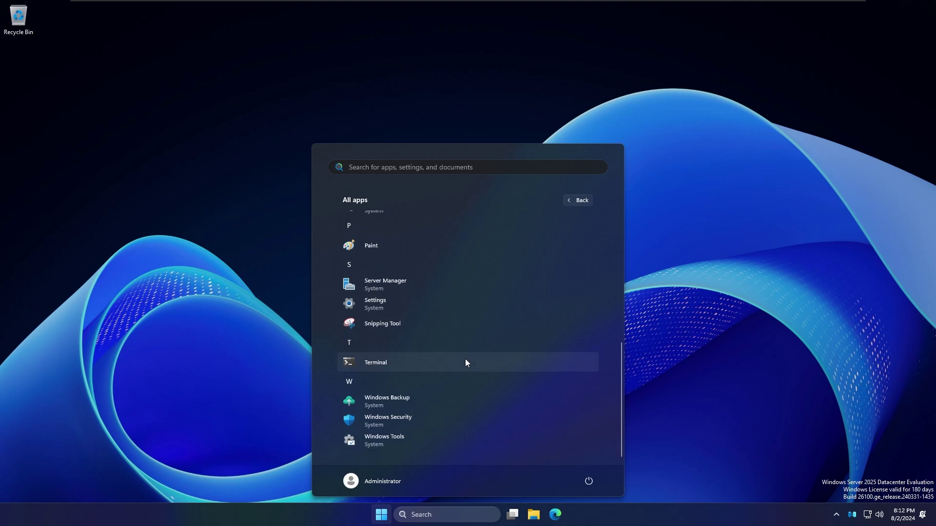
pyautogui.click(465, 362)
pyautogui.rightClick(552, 381)
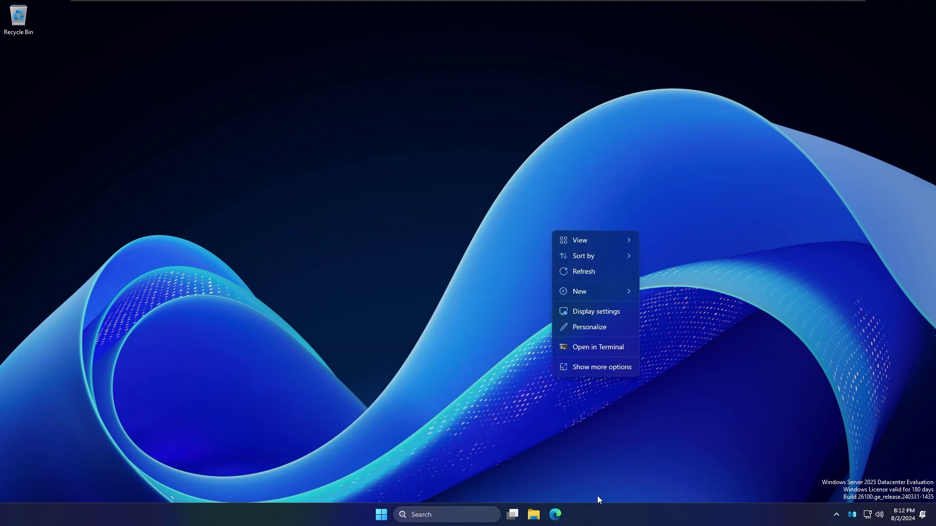
# Open Task Manager from the taskbar, view its process list, and close it
pyautogui.rightClick(658, 509)
pyautogui.click(659, 476)
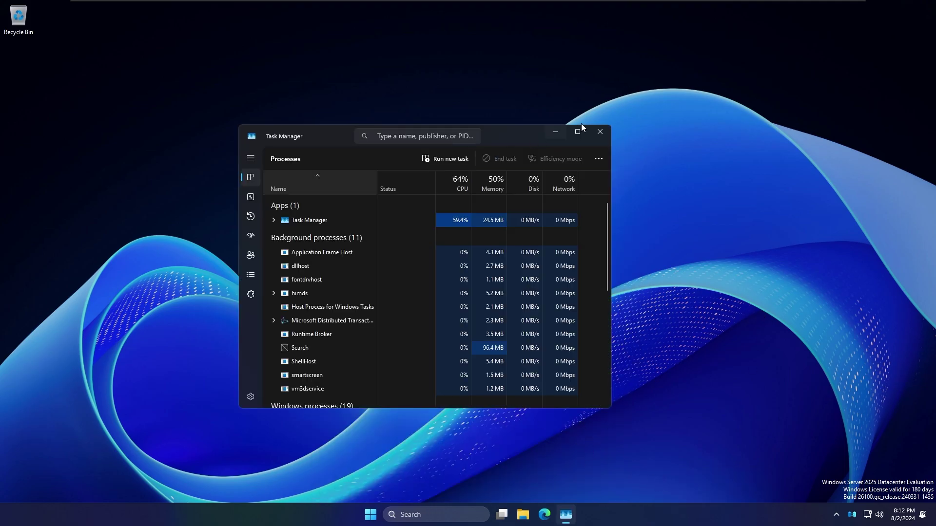
pyautogui.click(600, 131)
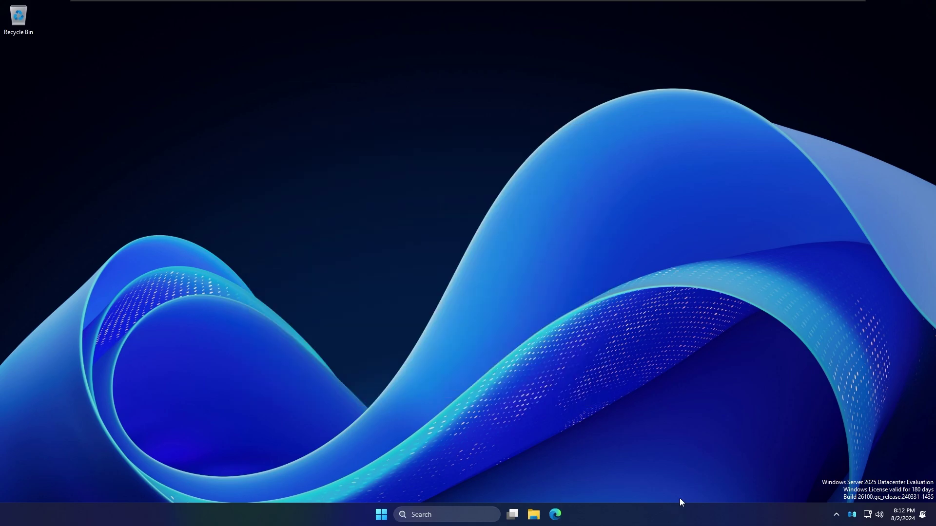
# Open the taskbar settings, set Search to Hide, and turn off Task view
pyautogui.rightClick(700, 509)
pyautogui.click(709, 495)
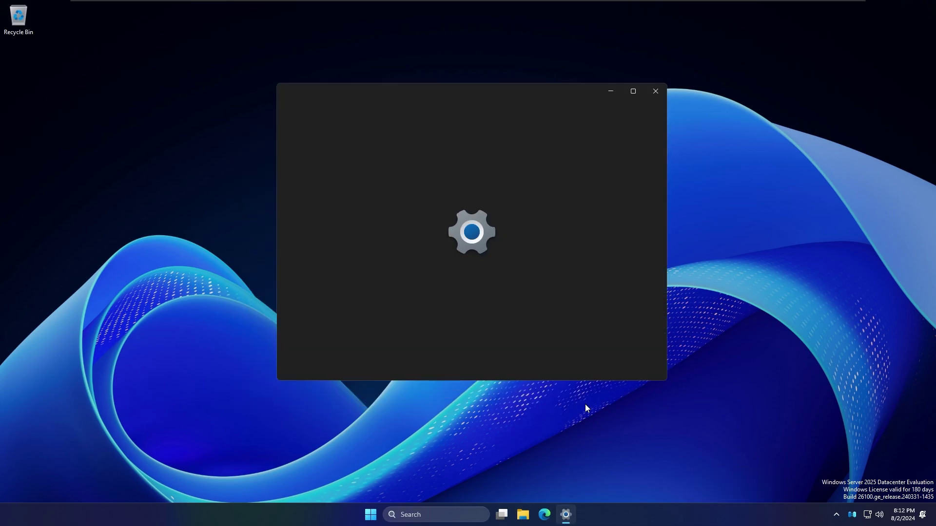
pyautogui.click(612, 187)
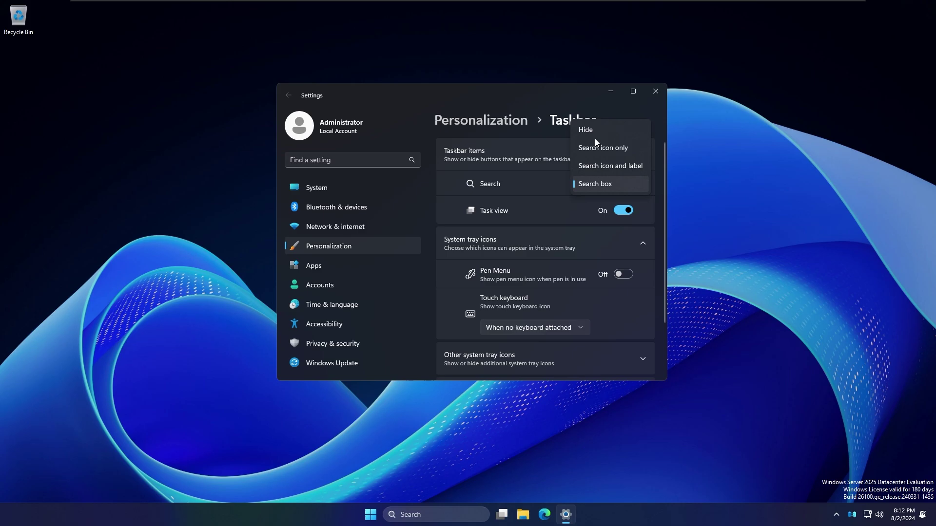
pyautogui.click(594, 132)
pyautogui.click(623, 210)
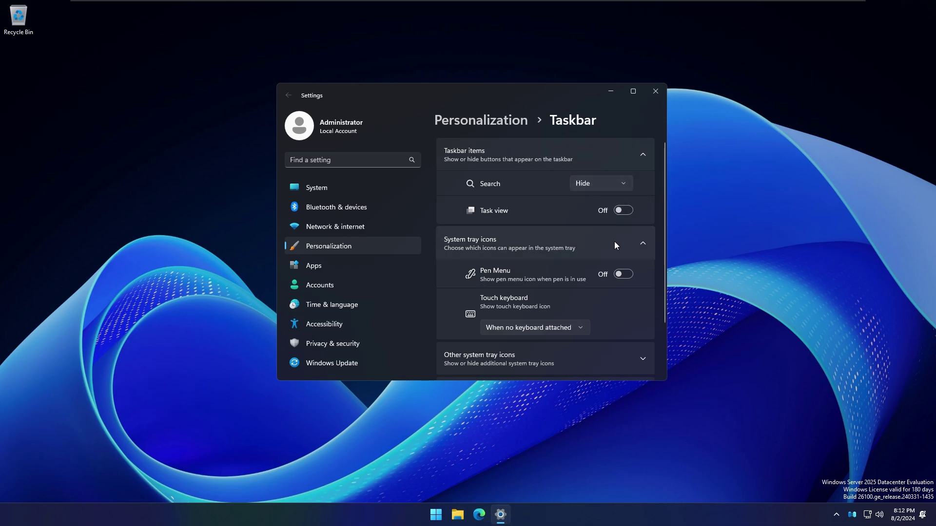
pyautogui.scroll(-3, 614, 244)
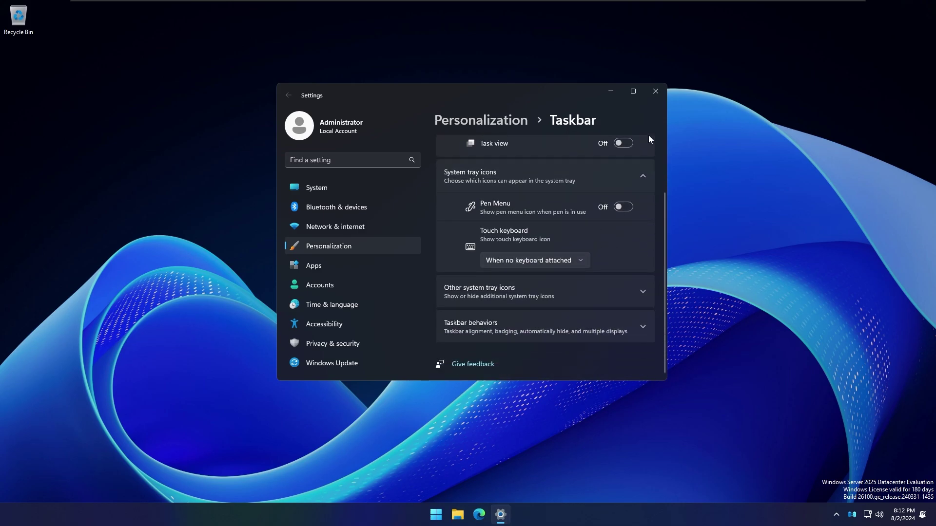
# Close the taskbar settings and view the Start menu's pinned and recommended items, closing the menu again
pyautogui.click(655, 91)
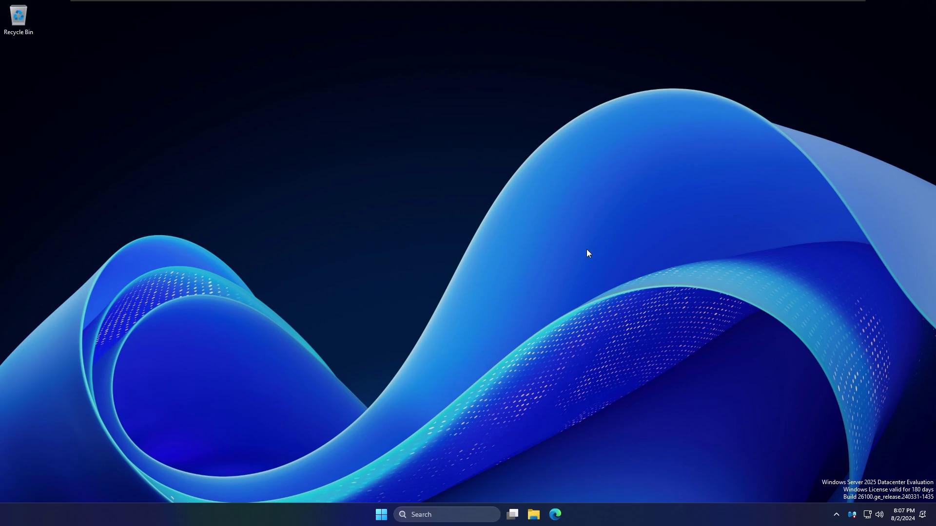
pyautogui.click(372, 521)
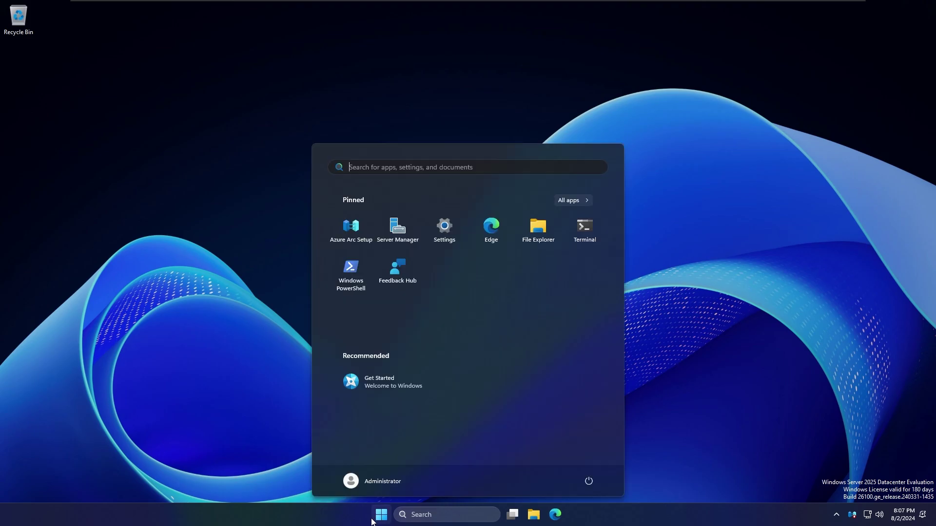
pyautogui.click(681, 319)
pyautogui.click(373, 518)
pyautogui.click(577, 286)
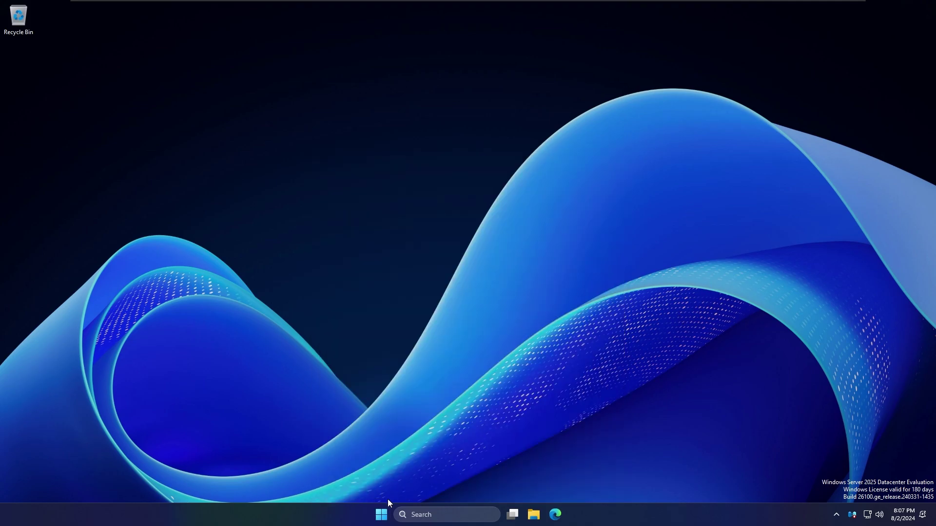
pyautogui.click(381, 515)
pyautogui.click(627, 412)
# Open Settings from the Start menu, look over its System and Network & internet pages, and close it
pyautogui.click(381, 515)
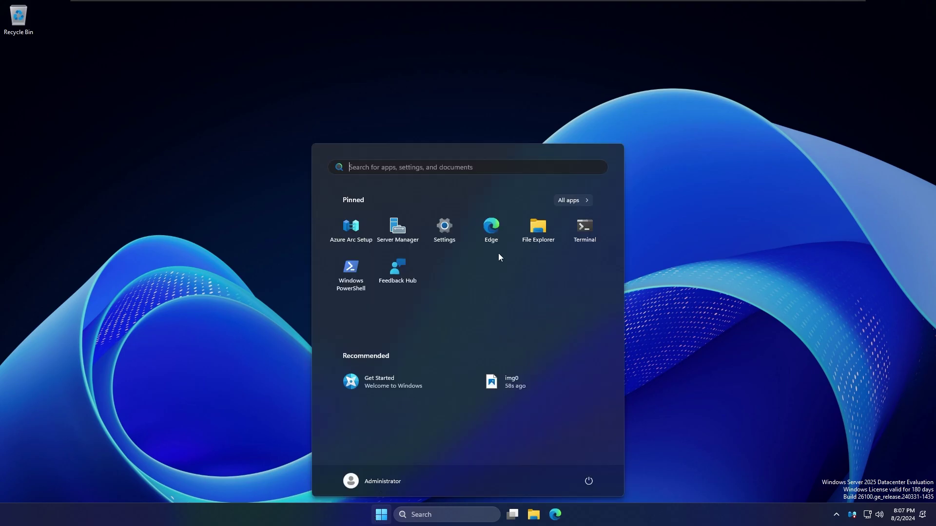
pyautogui.click(447, 237)
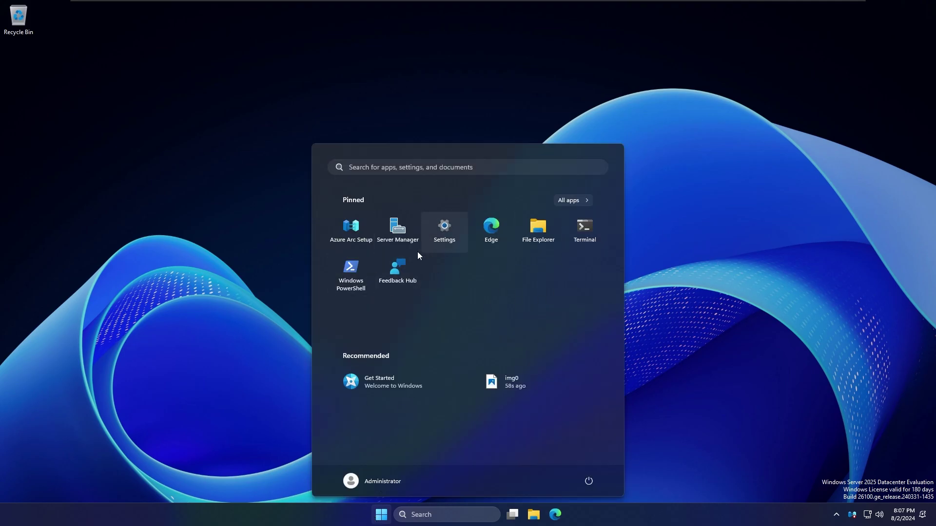
pyautogui.moveTo(638, 140); pyautogui.dragTo(453, 86)
pyautogui.scroll(-1, 481, 260)
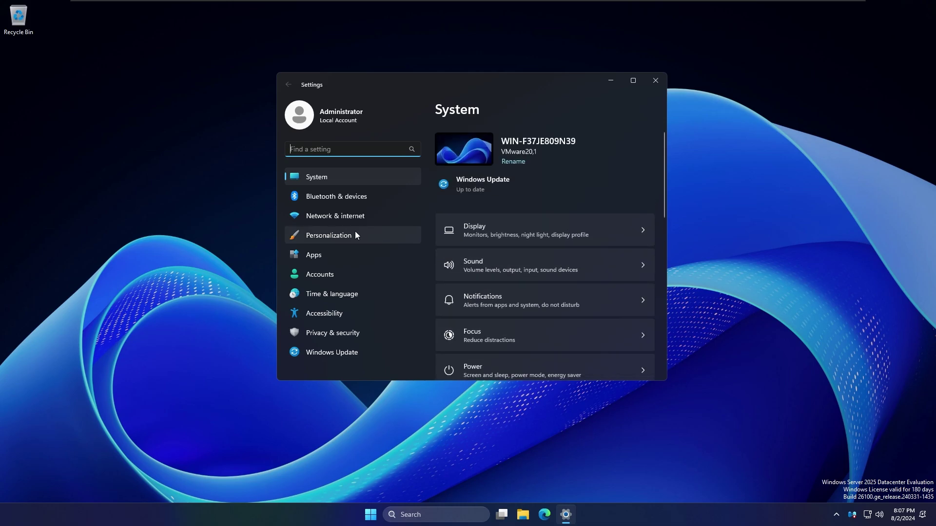
pyautogui.click(344, 214)
pyautogui.click(649, 88)
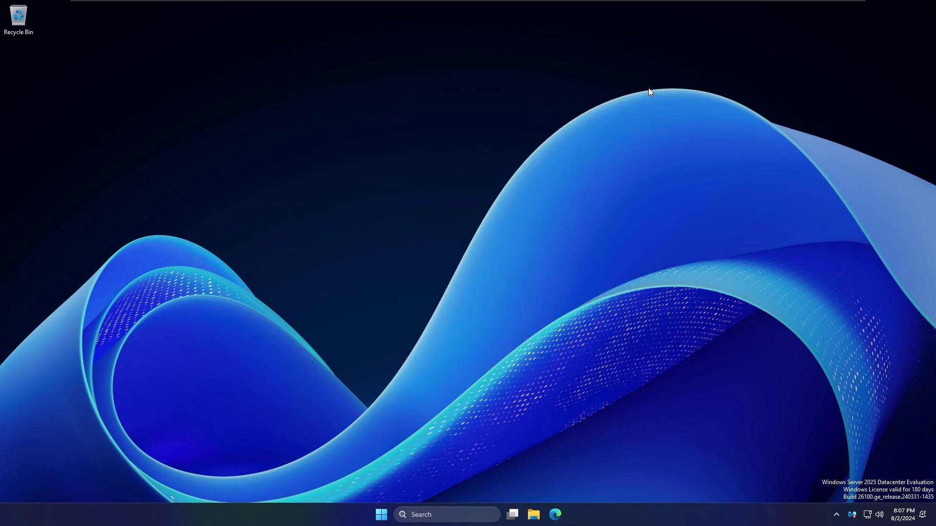
# Run winver to bring up the Windows version information and move its window toward the middle of the desktop
pyautogui.press('super+r')
pyautogui.write('w')
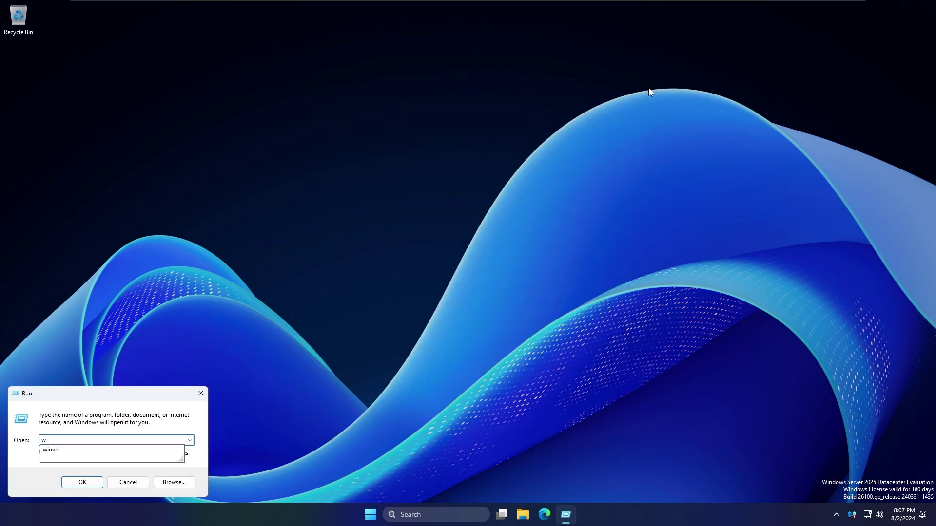
pyautogui.press('Down')
pyautogui.press('Return')
pyautogui.moveTo(132, 36); pyautogui.dragTo(633, 126)
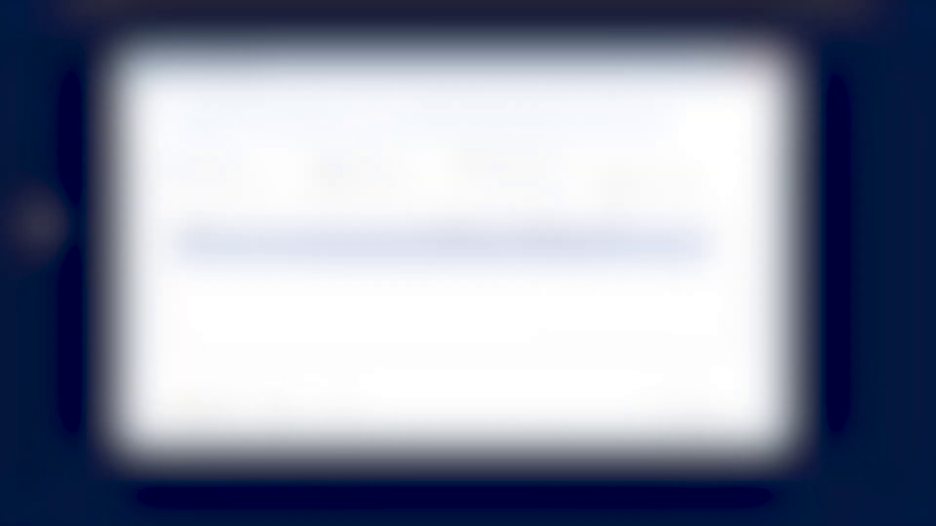